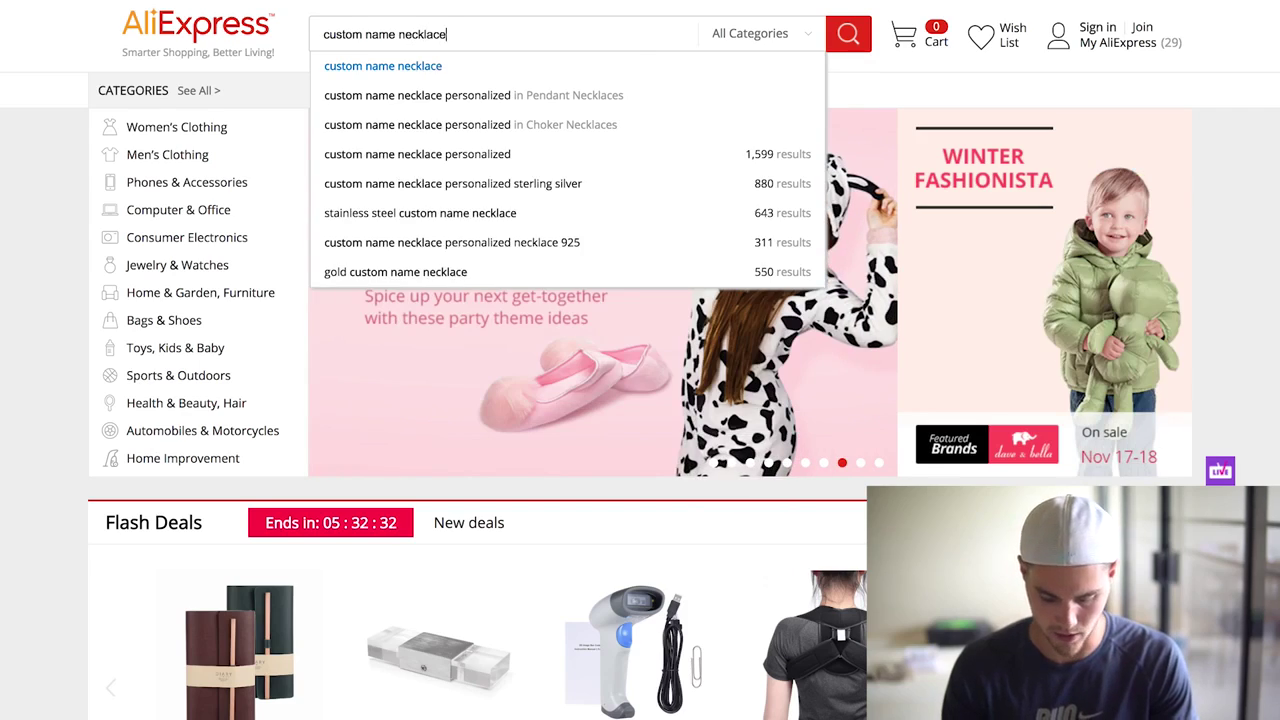
# Step: Search custom name necklaces, sort by orders, and open the SeenDom listing with 5921 orders
pyautogui.press('Return')
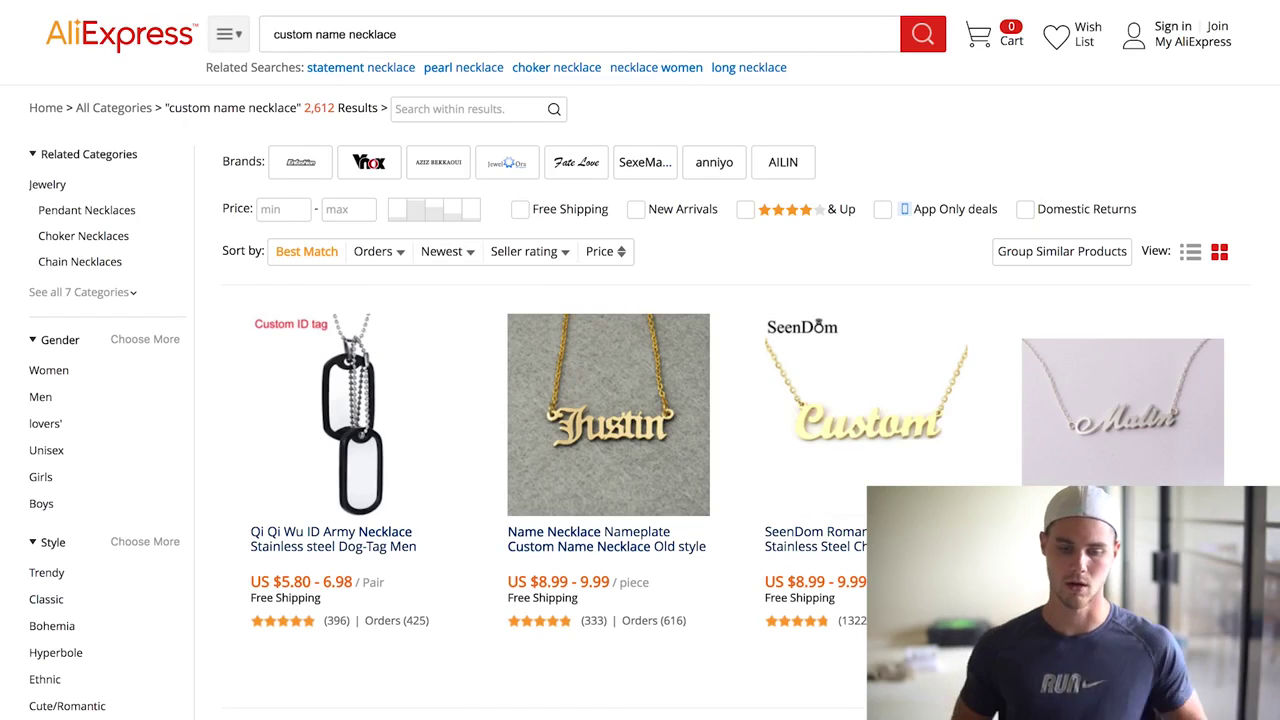
pyautogui.click(372, 252)
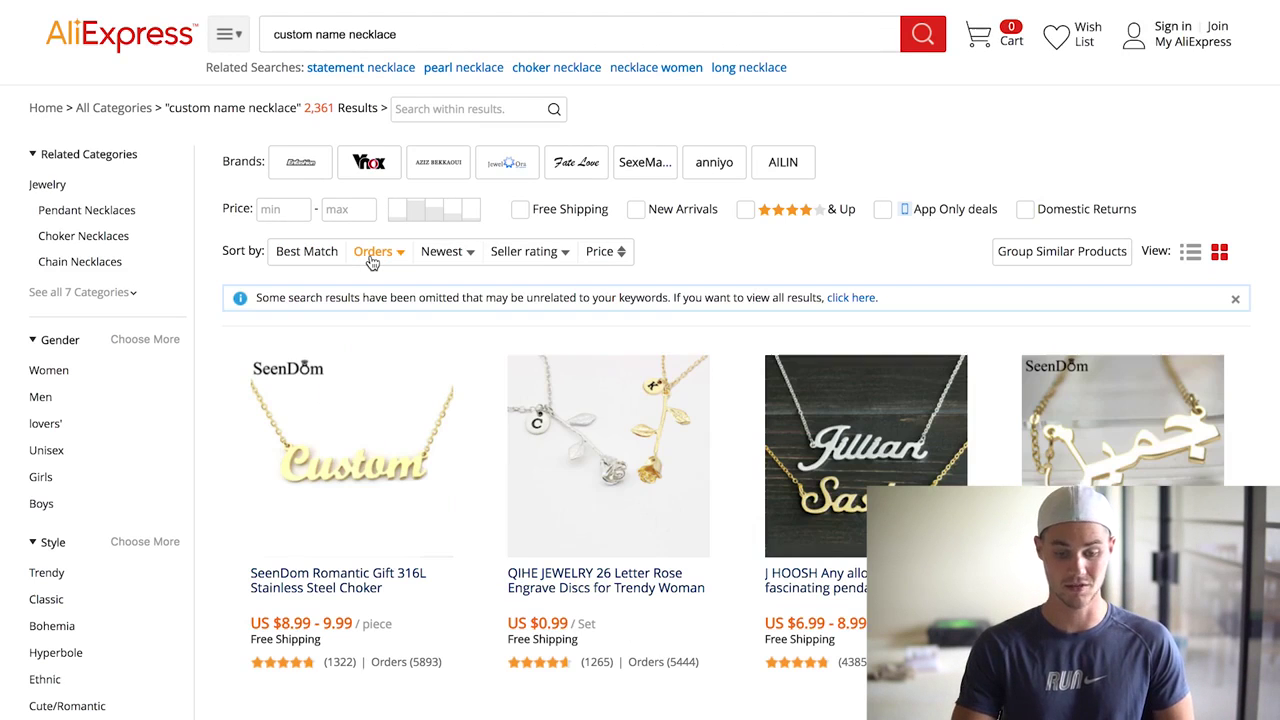
pyautogui.scroll(-1, 372, 262)
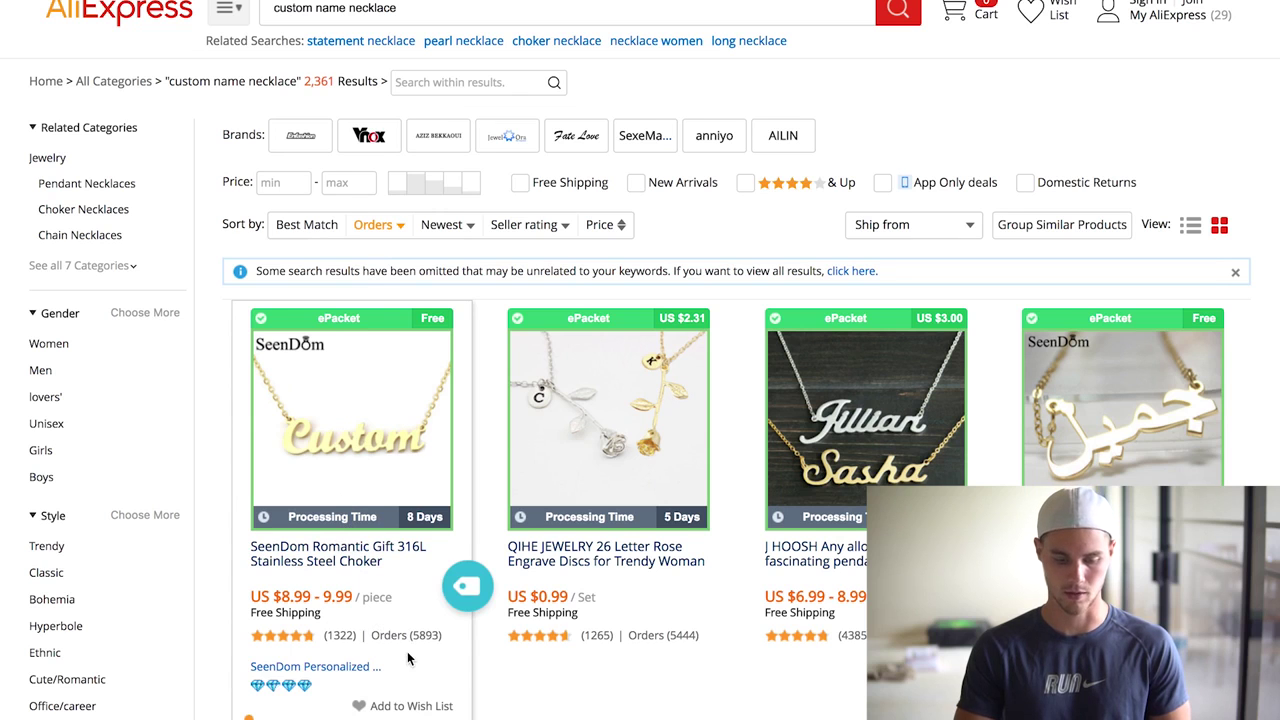
pyautogui.click(361, 392)
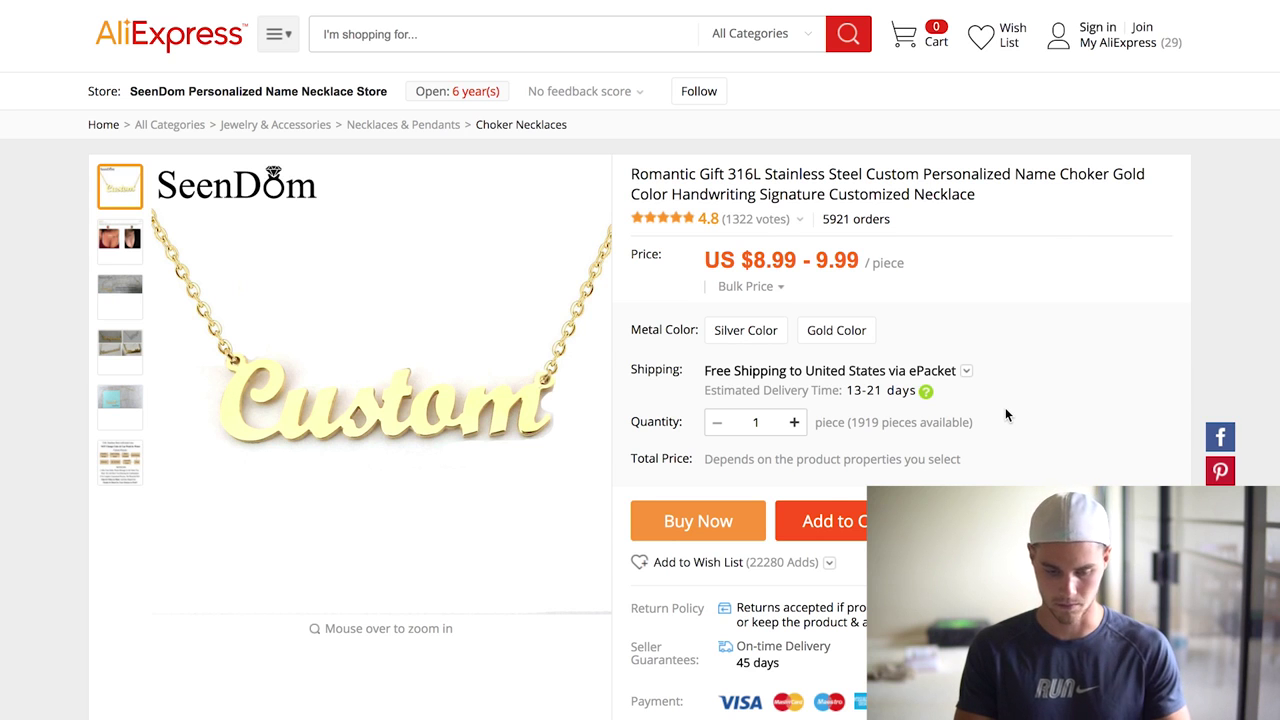
# Step: Show the necklace's picture reviews and go to page 3 of the feedback
pyautogui.scroll(-5, 1005, 407)
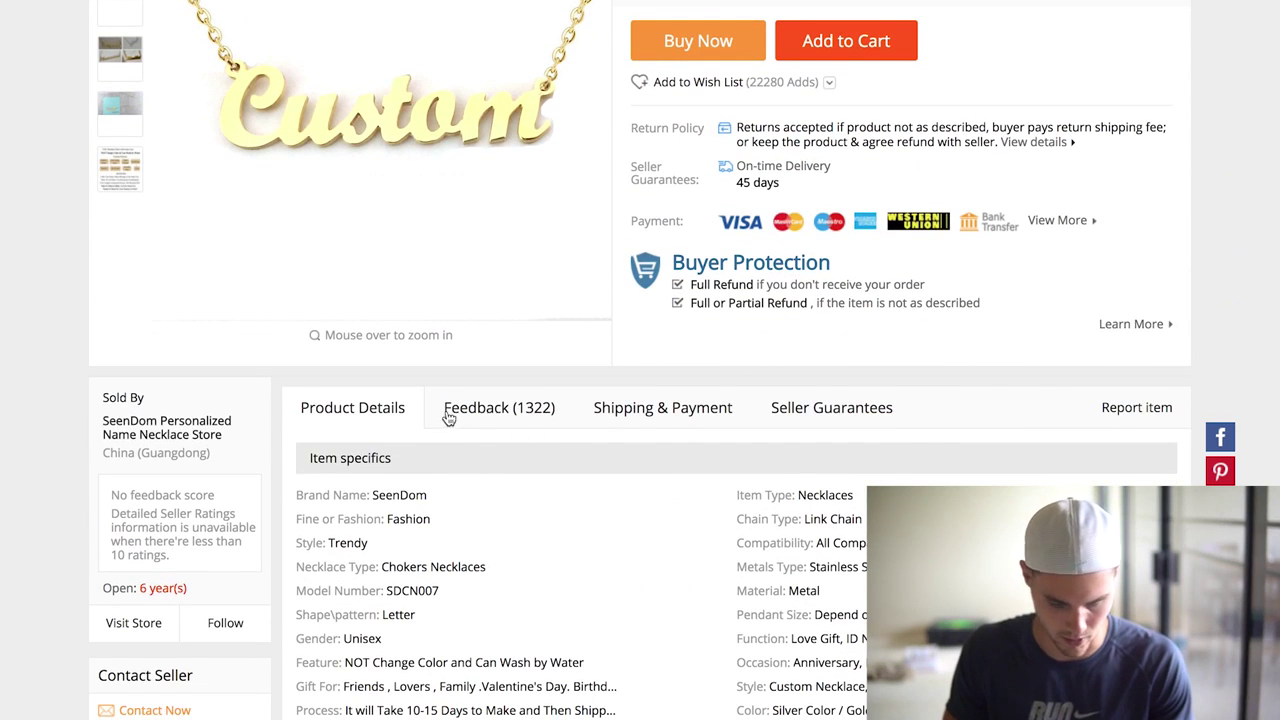
pyautogui.click(510, 415)
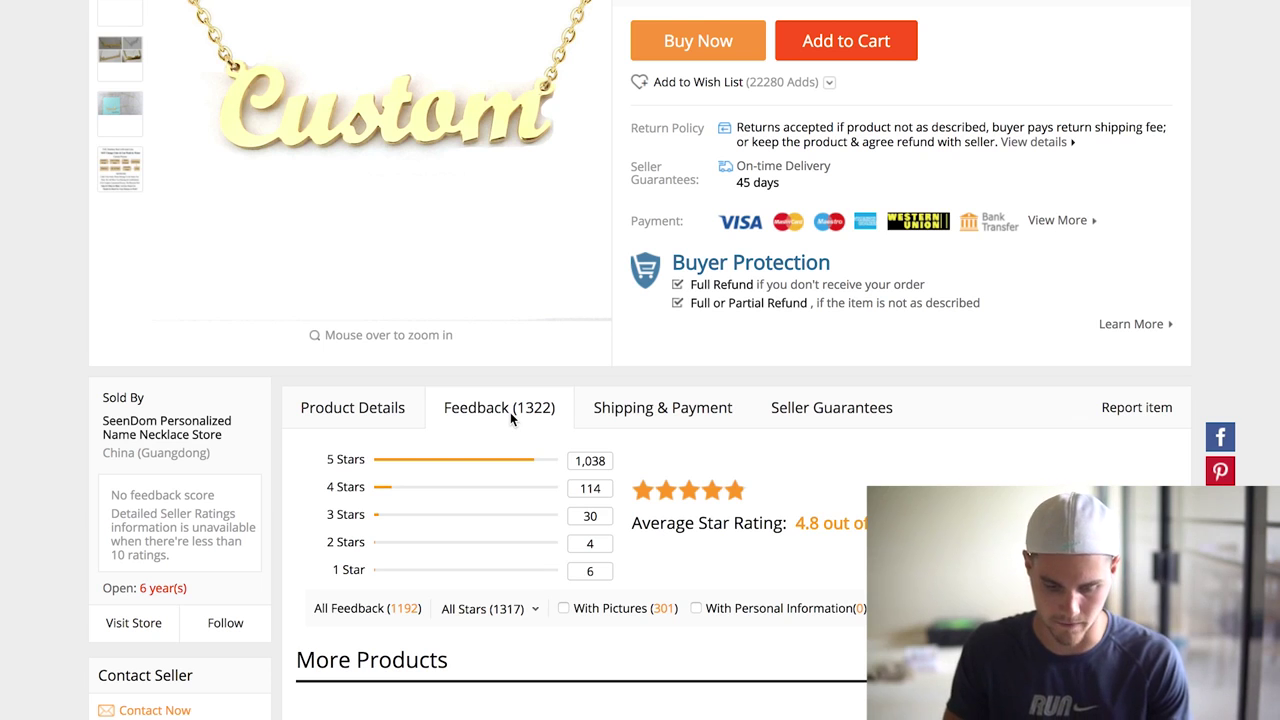
pyautogui.click(561, 608)
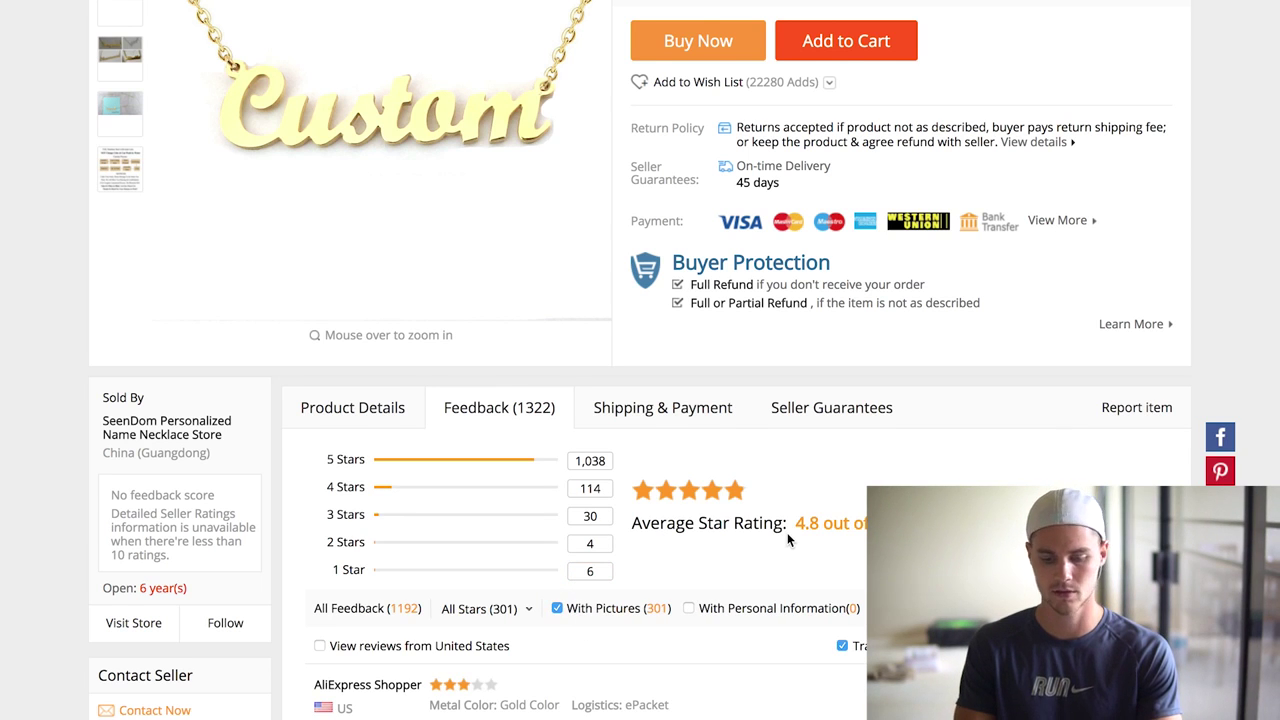
pyautogui.scroll(-7, 787, 540)
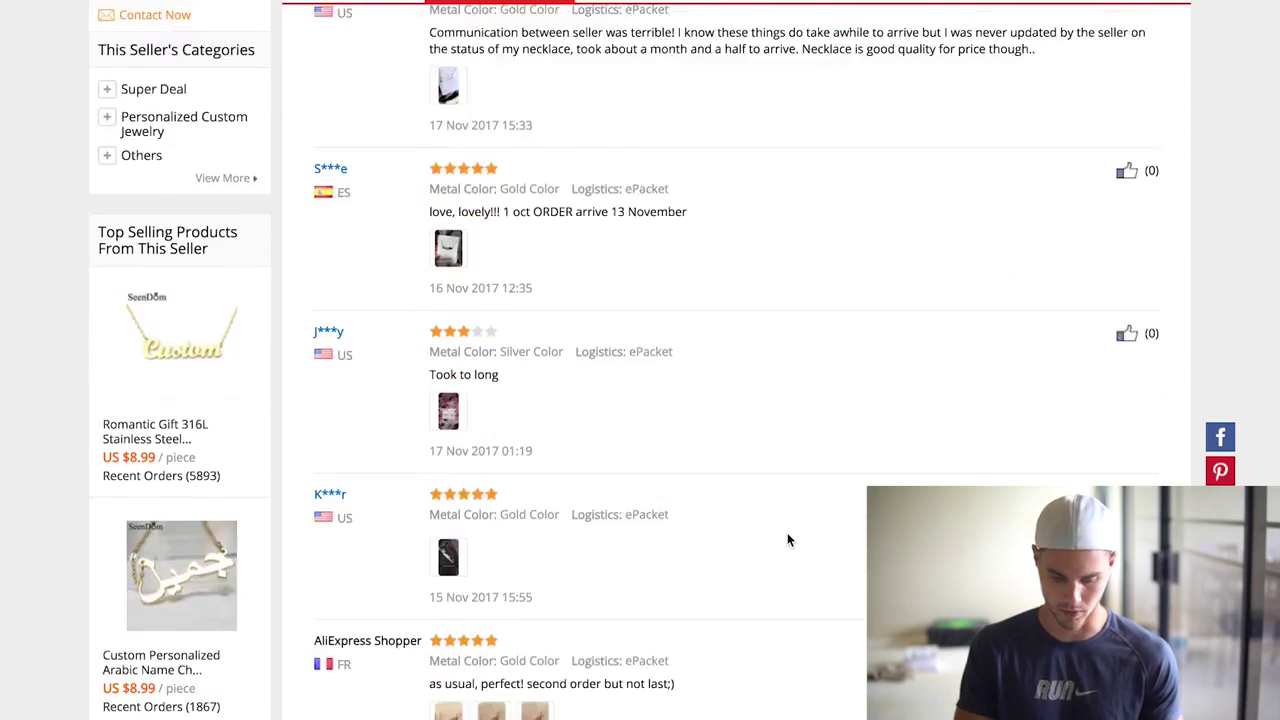
pyautogui.scroll(-4, 787, 540)
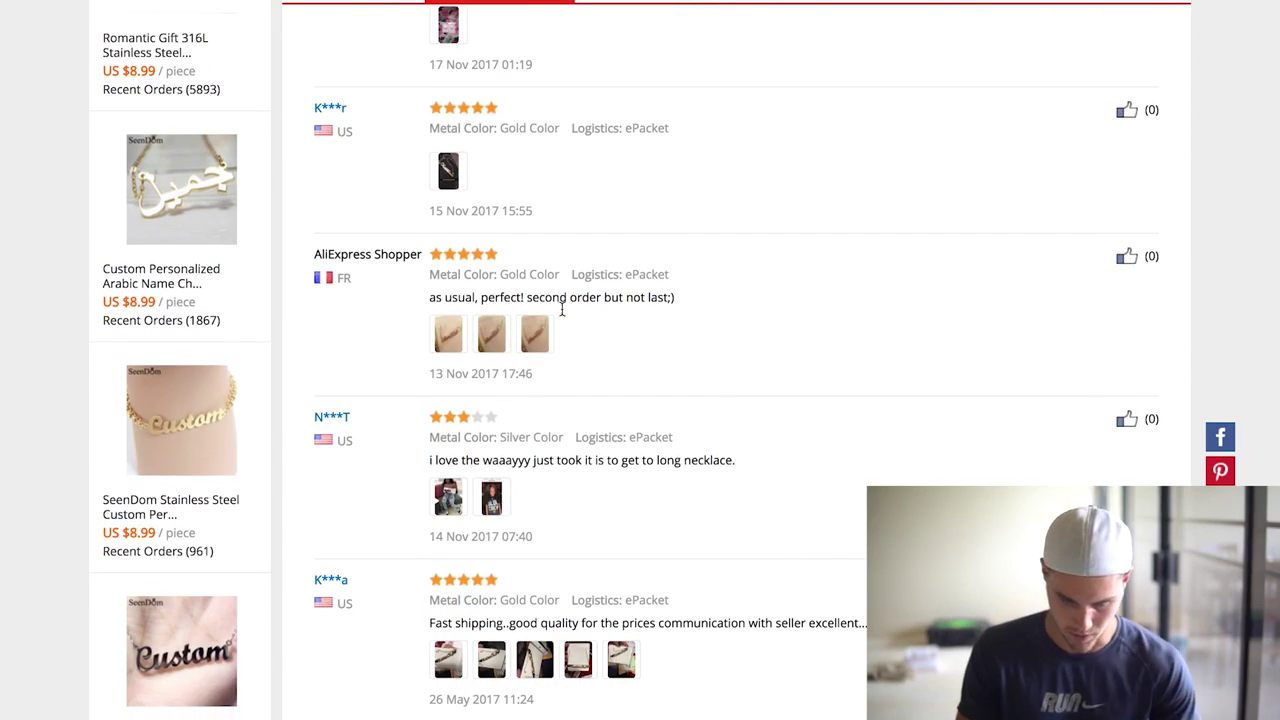
pyautogui.scroll(-7, 757, 337)
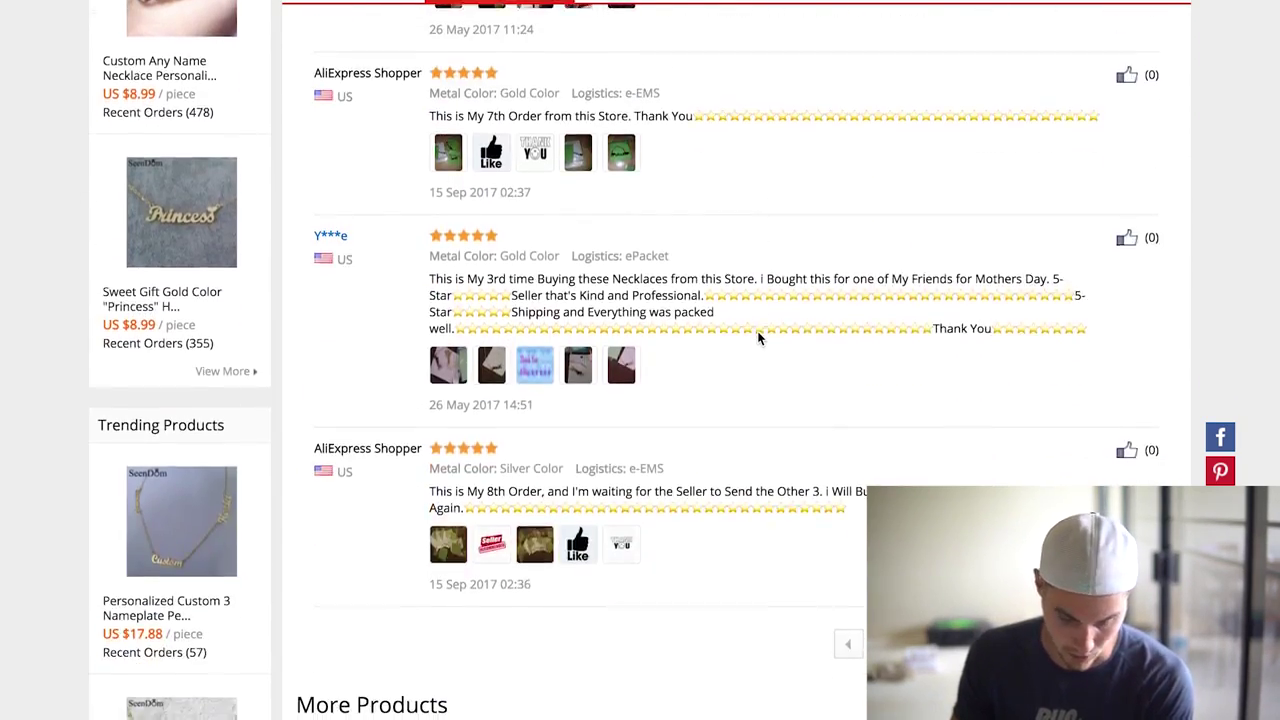
pyautogui.scroll(-3, 757, 335)
pyautogui.click(938, 385)
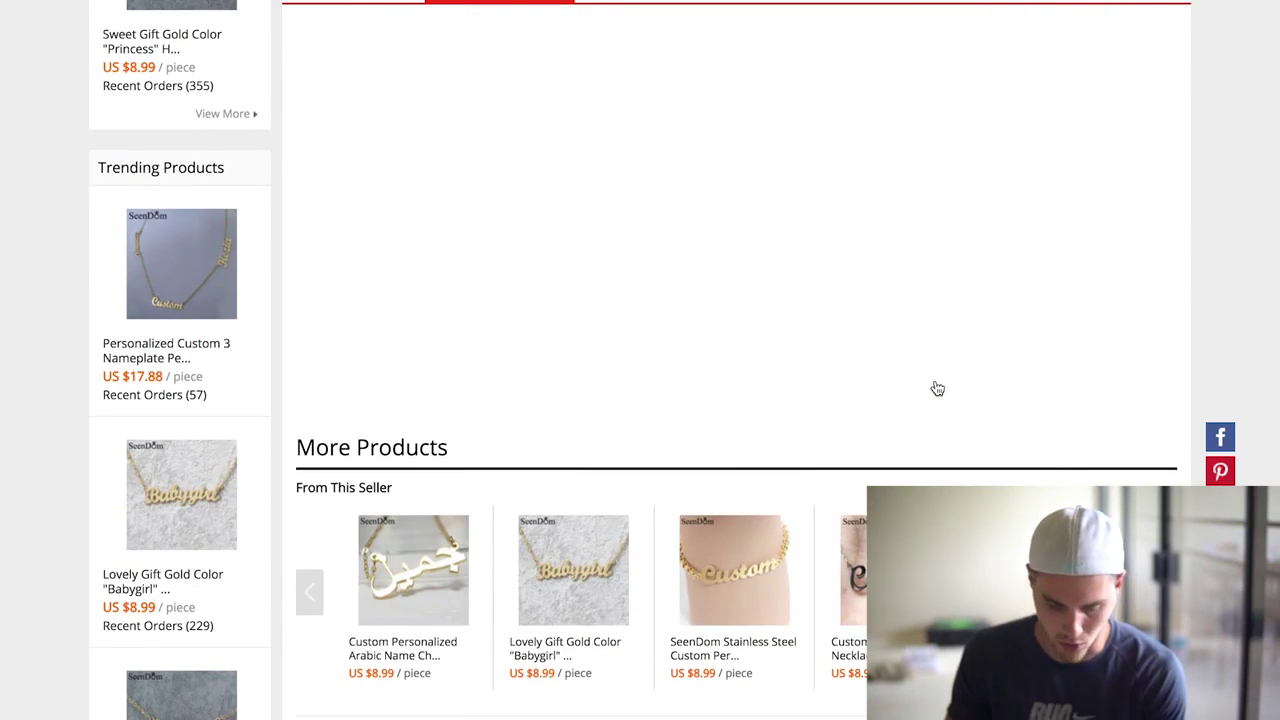
# Step: Save a customer's photo of the worn gold necklace to disk, then open a new tab
pyautogui.scroll(-3, 766, 248)
pyautogui.scroll(1, 768, 251)
pyautogui.scroll(-1, 767, 251)
pyautogui.click(538, 424)
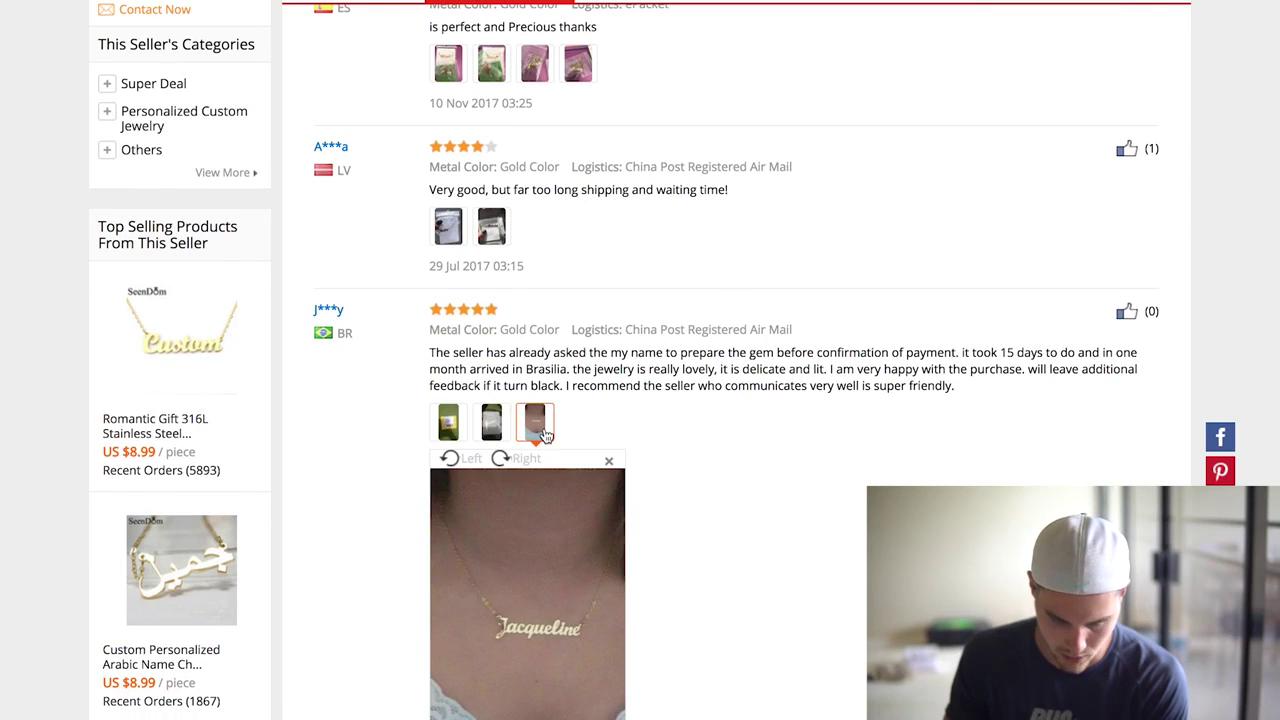
pyautogui.scroll(-4, 808, 463)
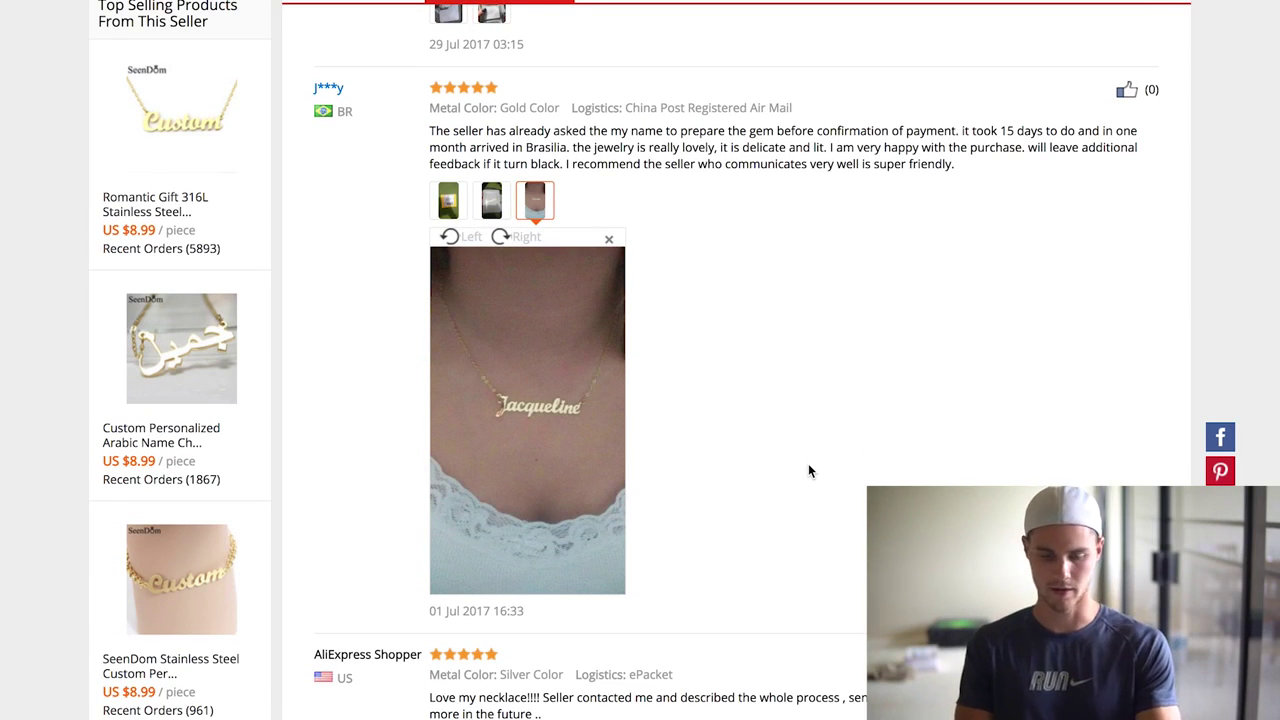
pyautogui.moveTo(612, 485)
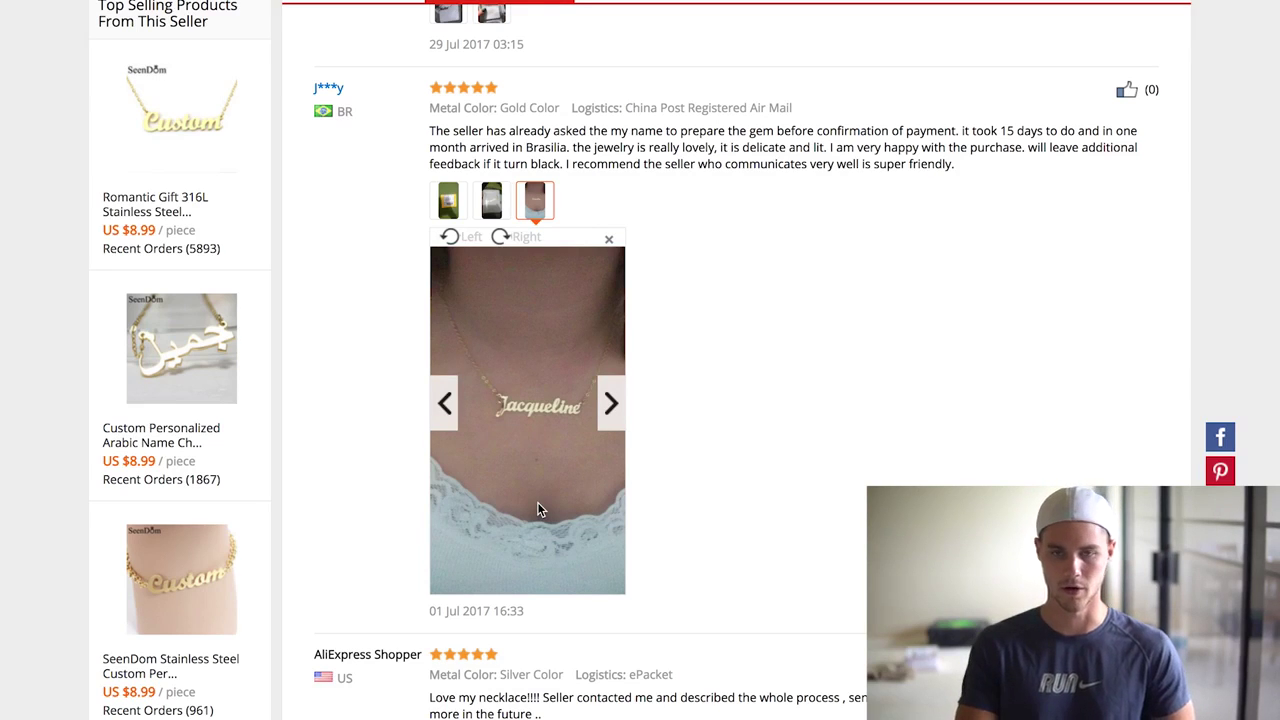
pyautogui.rightClick(522, 444)
pyautogui.click(597, 474)
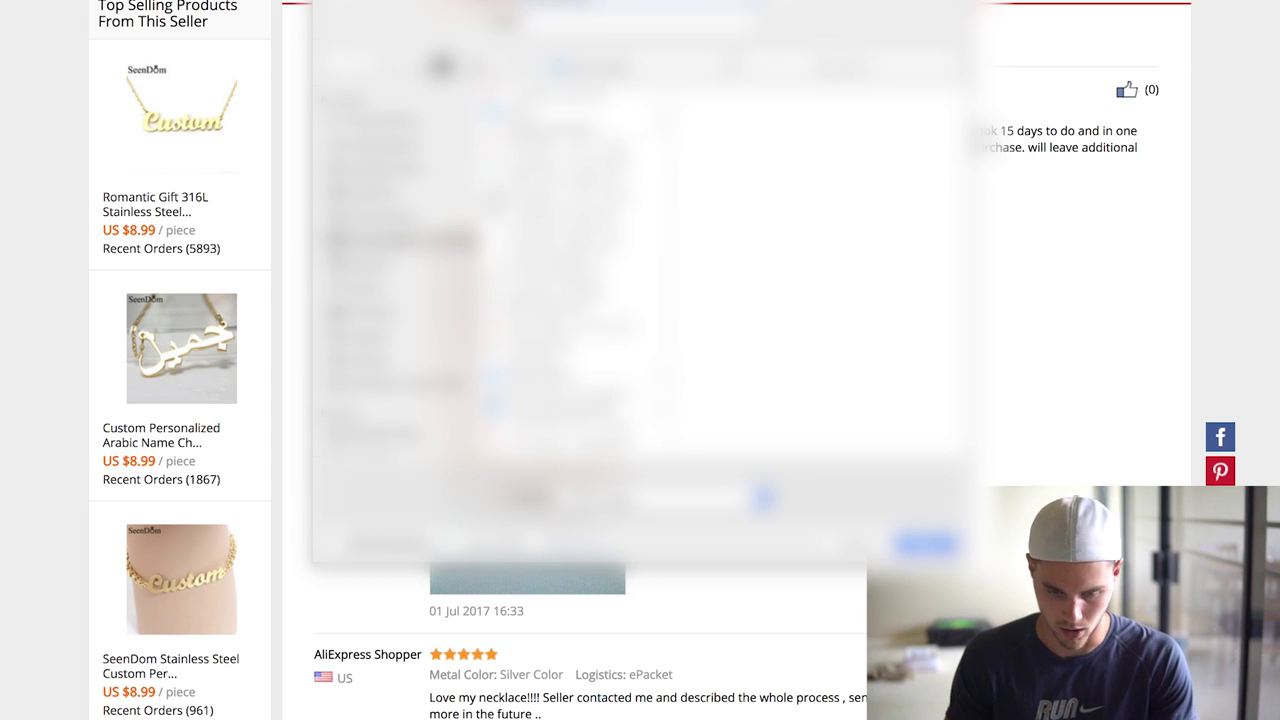
pyautogui.press('Return')
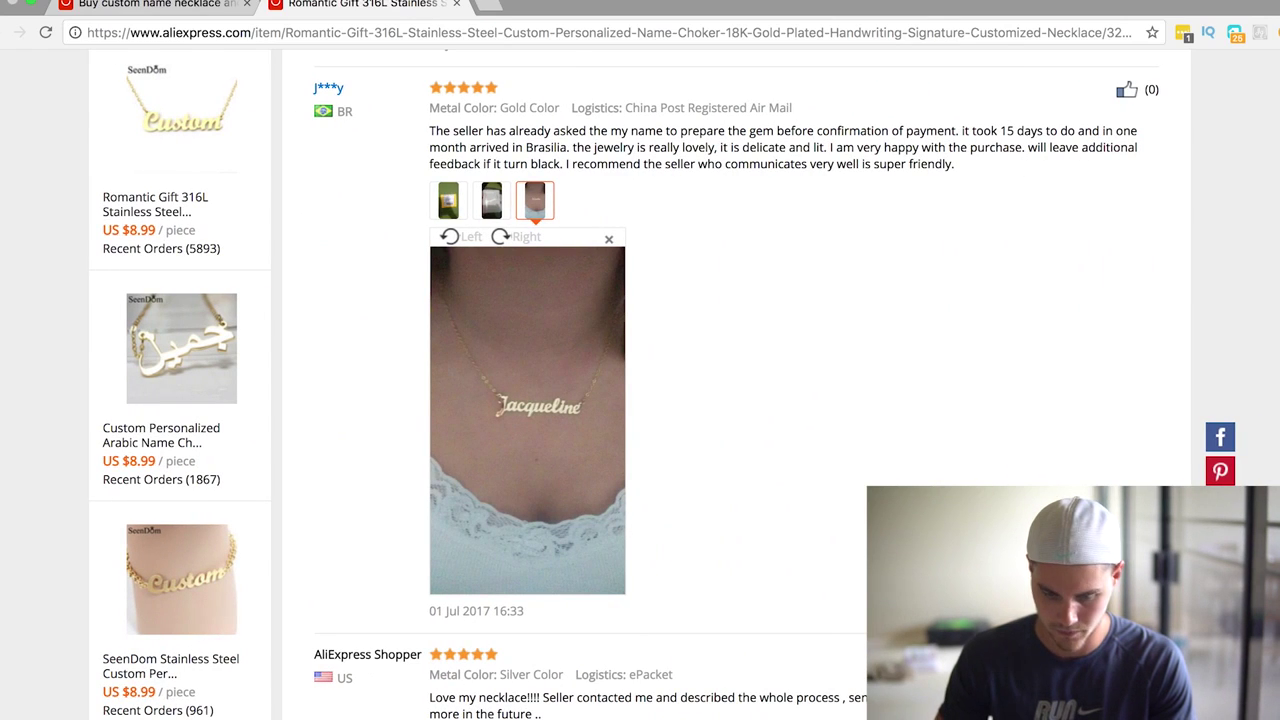
pyautogui.click(499, 16)
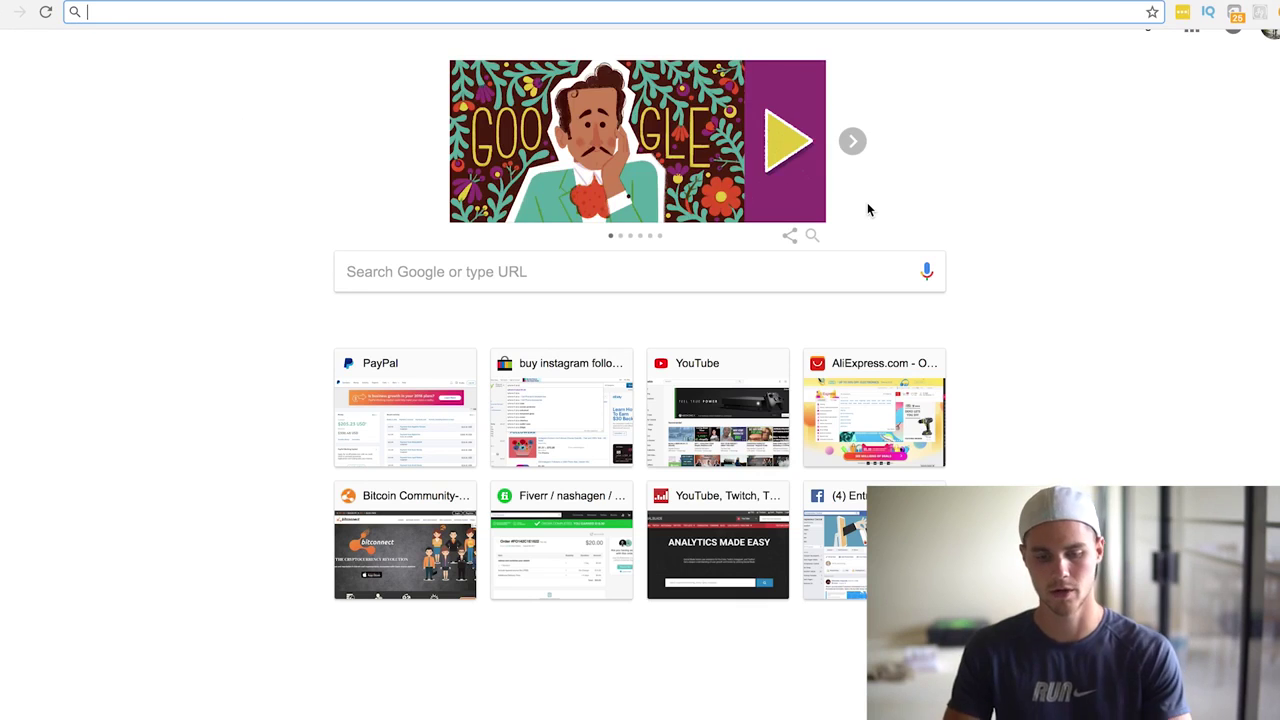
# Step: Go to canva.com, start a blank square Social Media design, and show the uploads panel
pyautogui.write('canva.com')
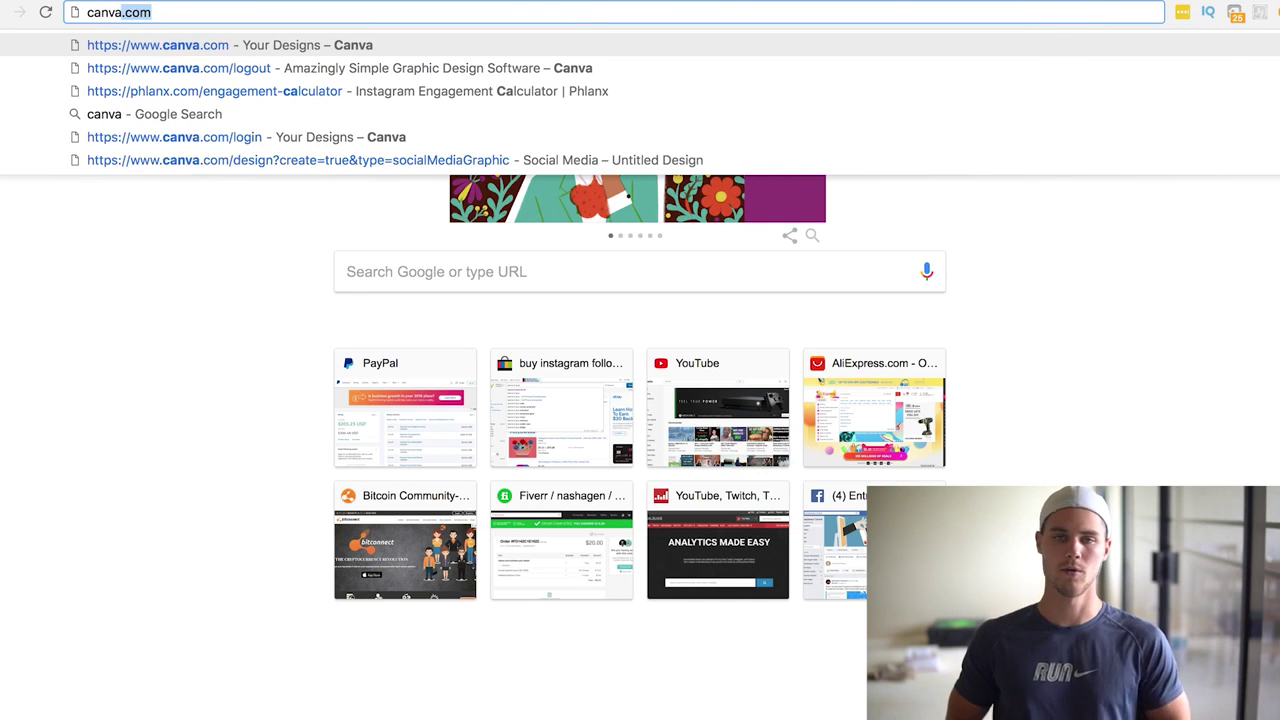
pyautogui.press('Return')
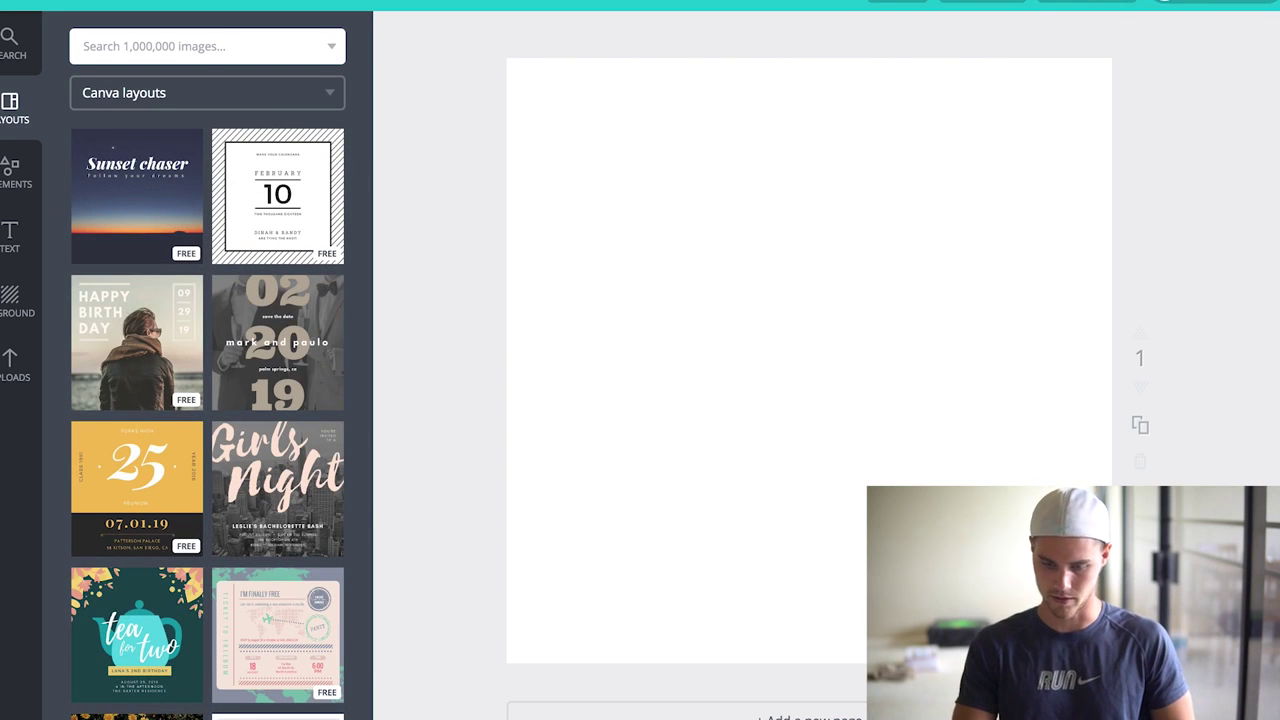
pyautogui.click(12, 368)
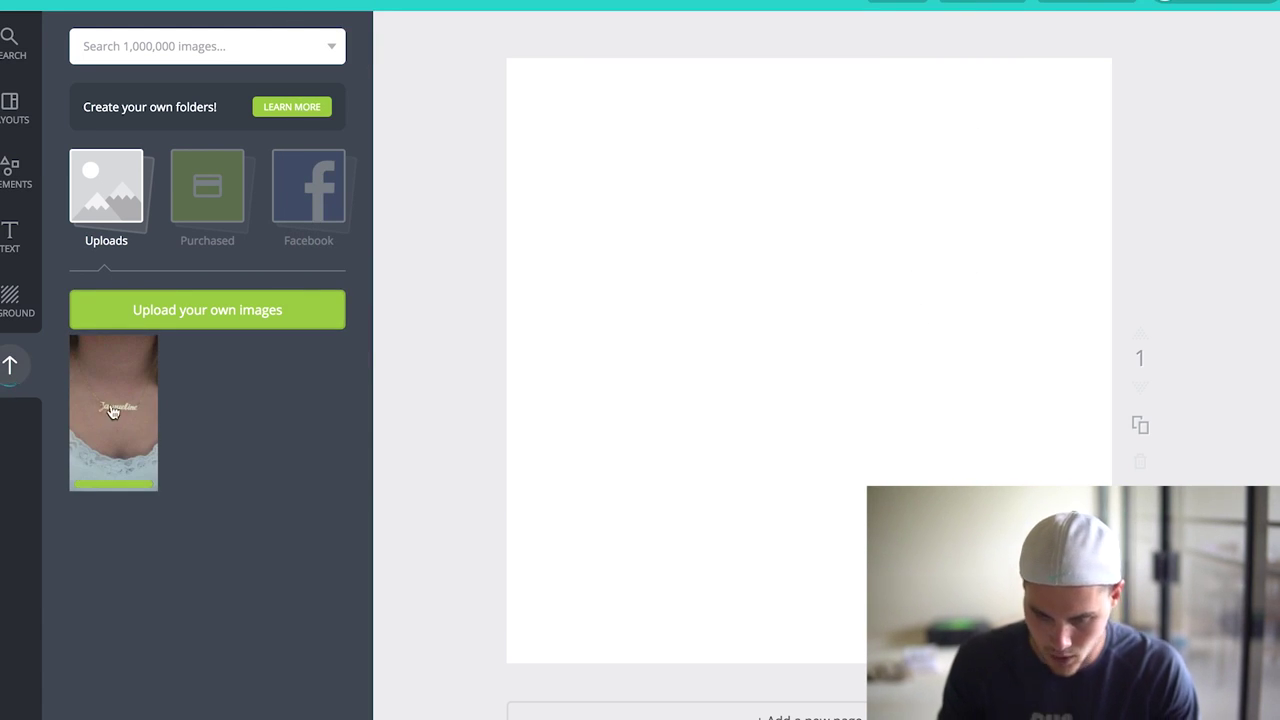
# Step: Drag the uploaded necklace photo onto the page and enlarge it to cover the square, pendant centred
pyautogui.moveTo(107, 404); pyautogui.dragTo(731, 300)
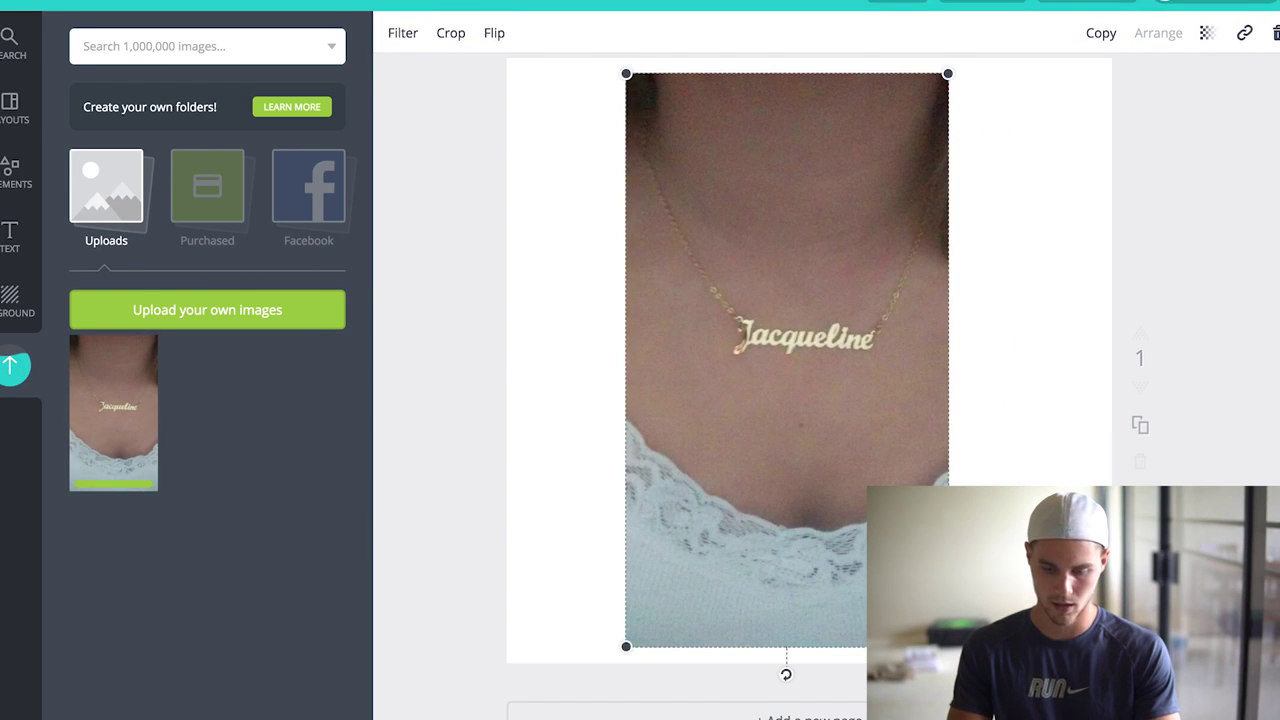
pyautogui.moveTo(948, 646); pyautogui.dragTo(1078, 705)
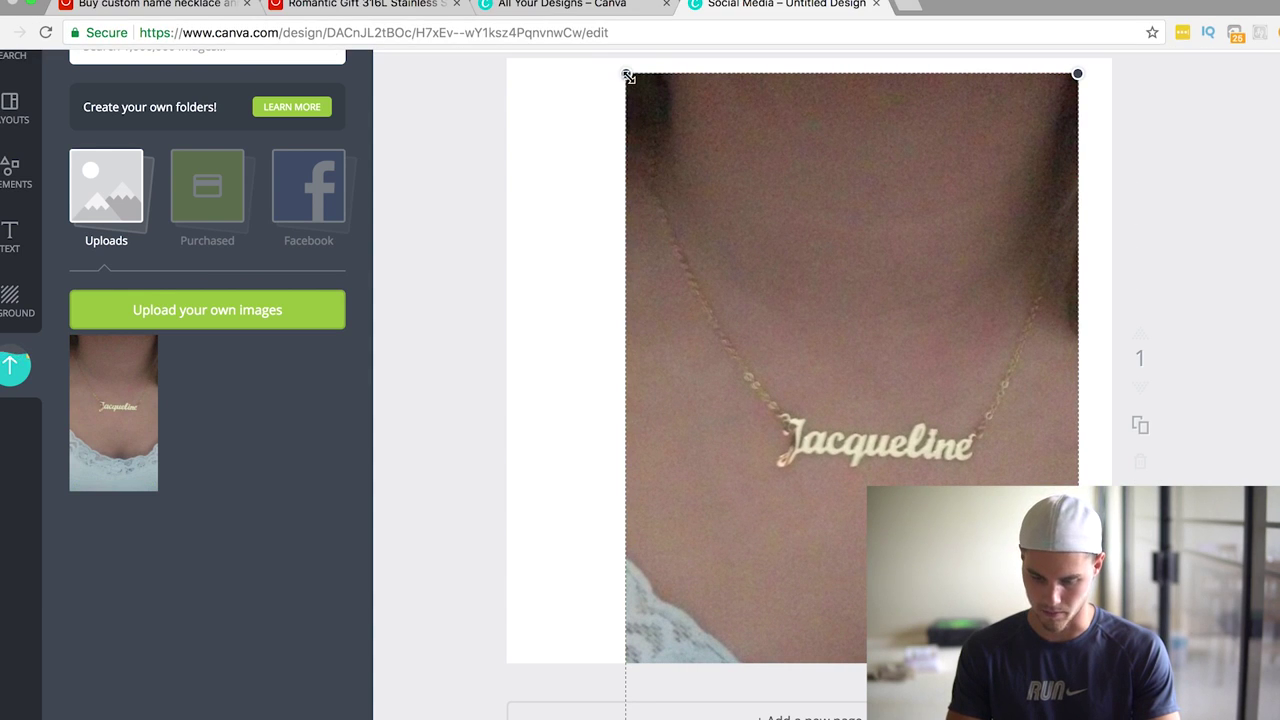
pyautogui.moveTo(626, 74); pyautogui.dragTo(570, 5)
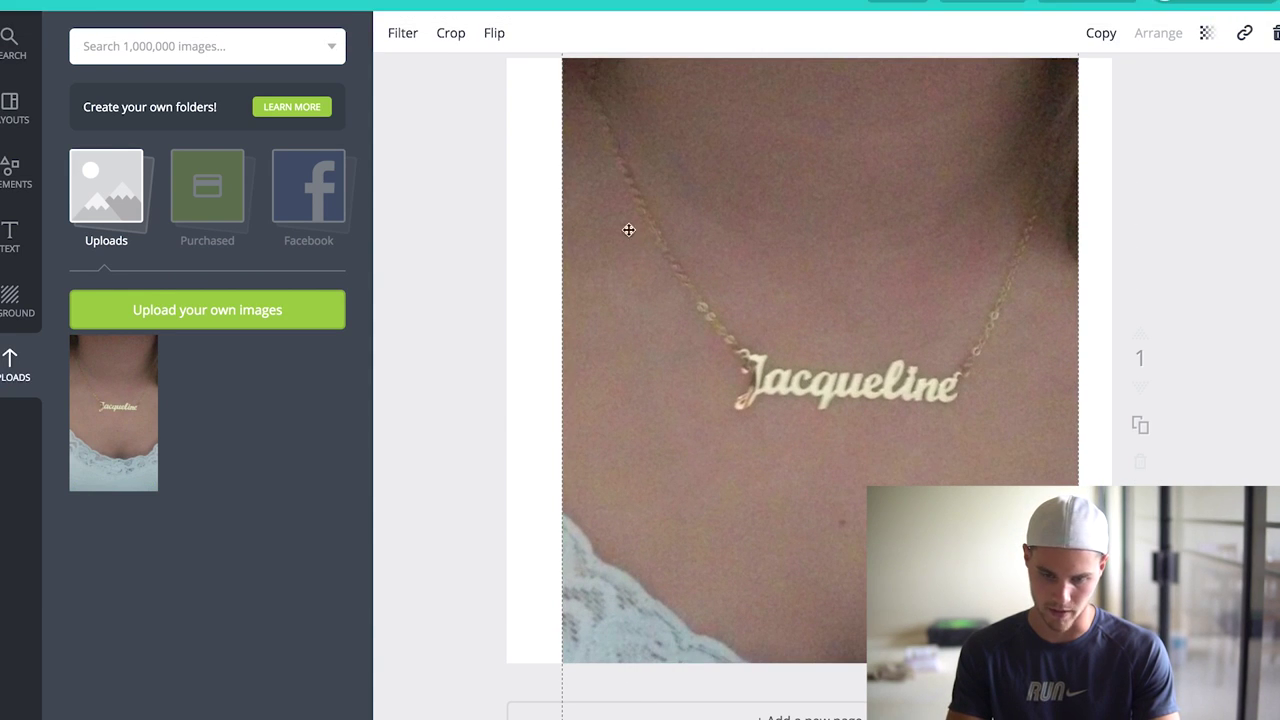
pyautogui.moveTo(645, 261); pyautogui.dragTo(624, 442)
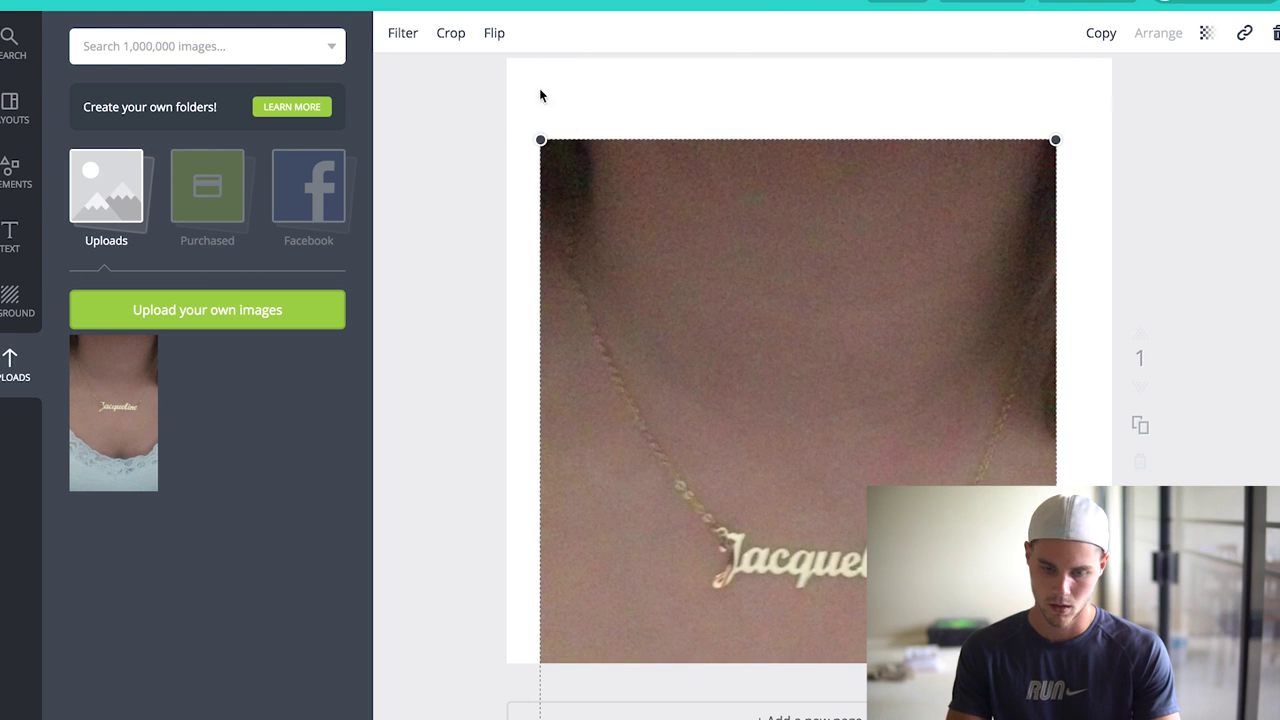
pyautogui.moveTo(540, 140); pyautogui.dragTo(449, 31)
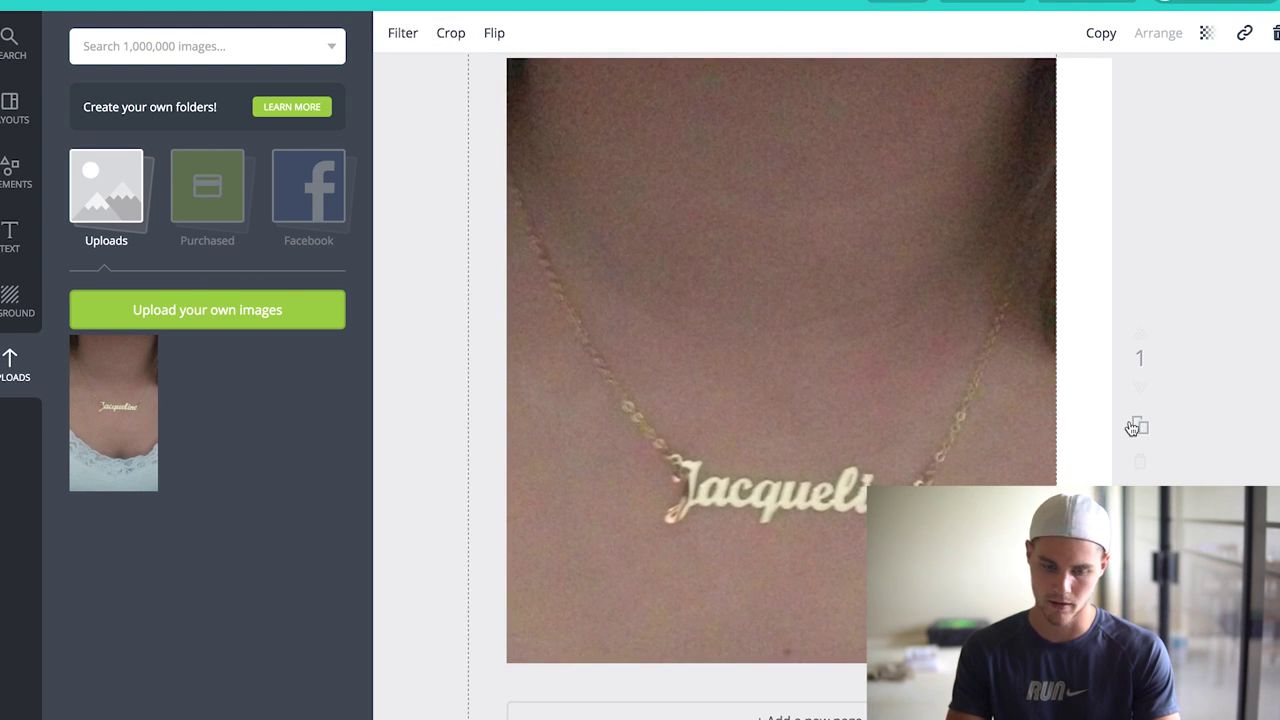
pyautogui.moveTo(973, 373); pyautogui.dragTo(1012, 306)
pyautogui.scroll(-1, 1012, 306)
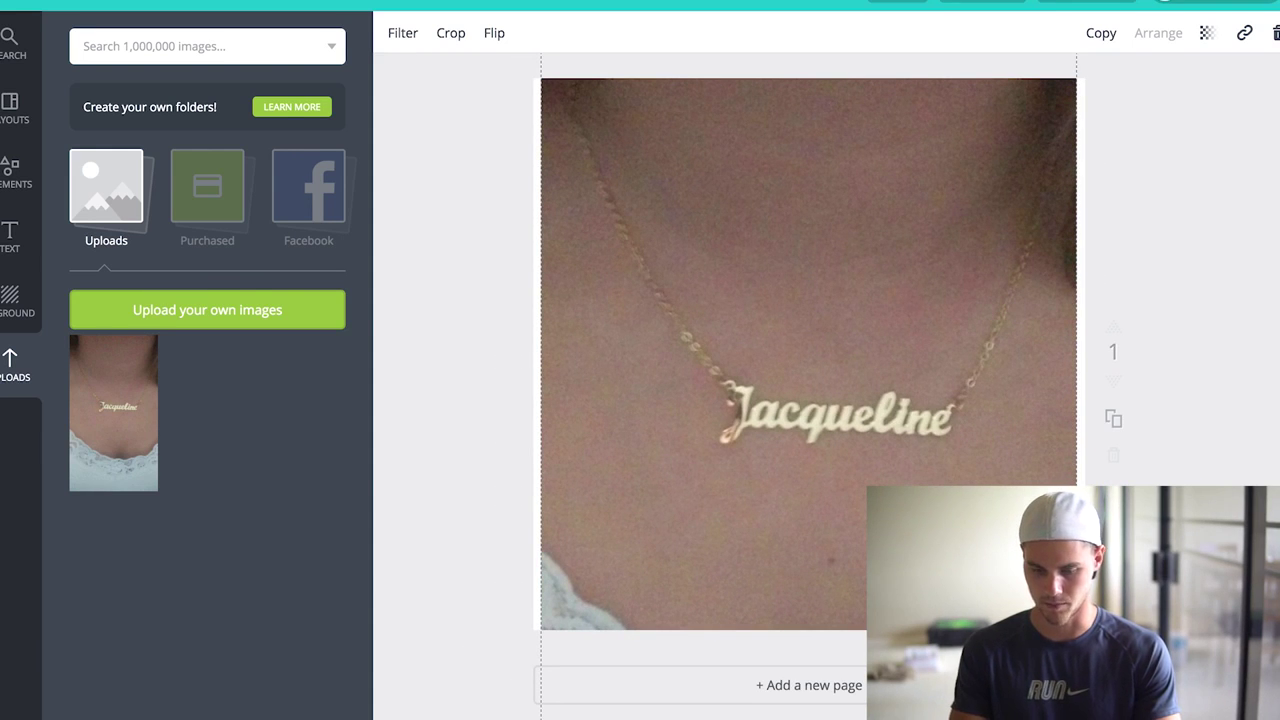
pyautogui.scroll(-3, 808, 350)
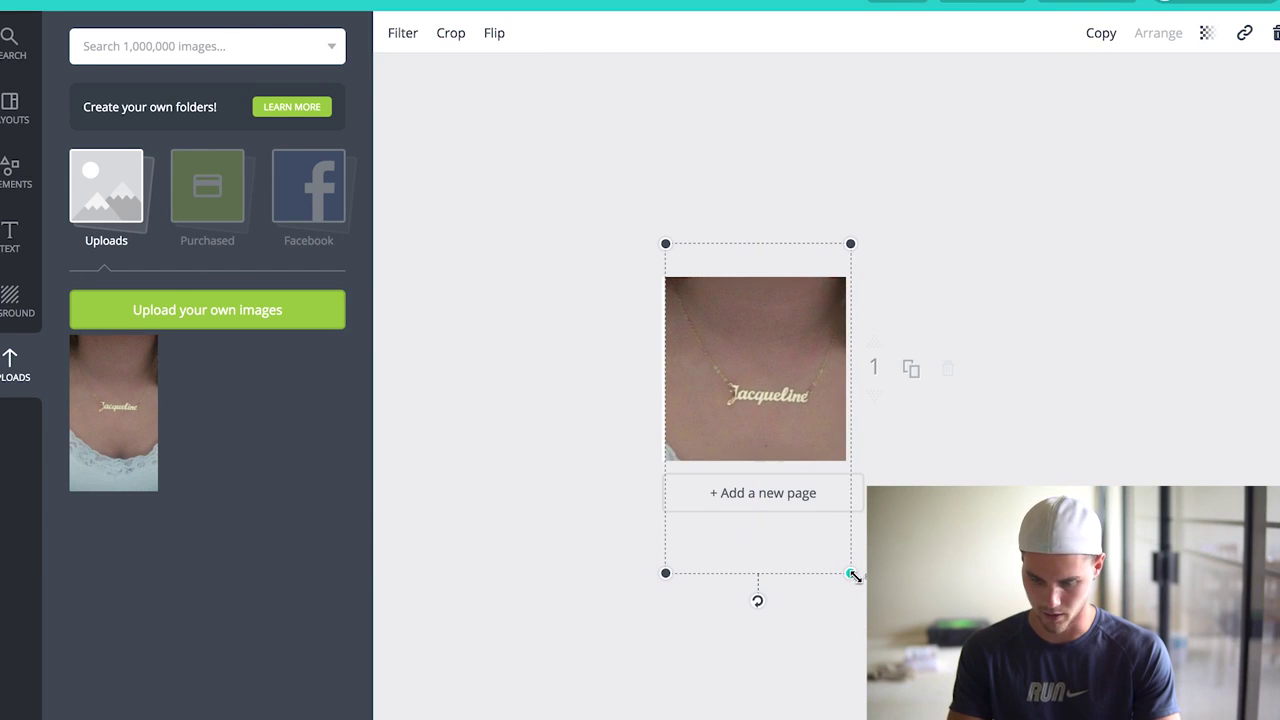
pyautogui.moveTo(788, 417); pyautogui.dragTo(787, 427)
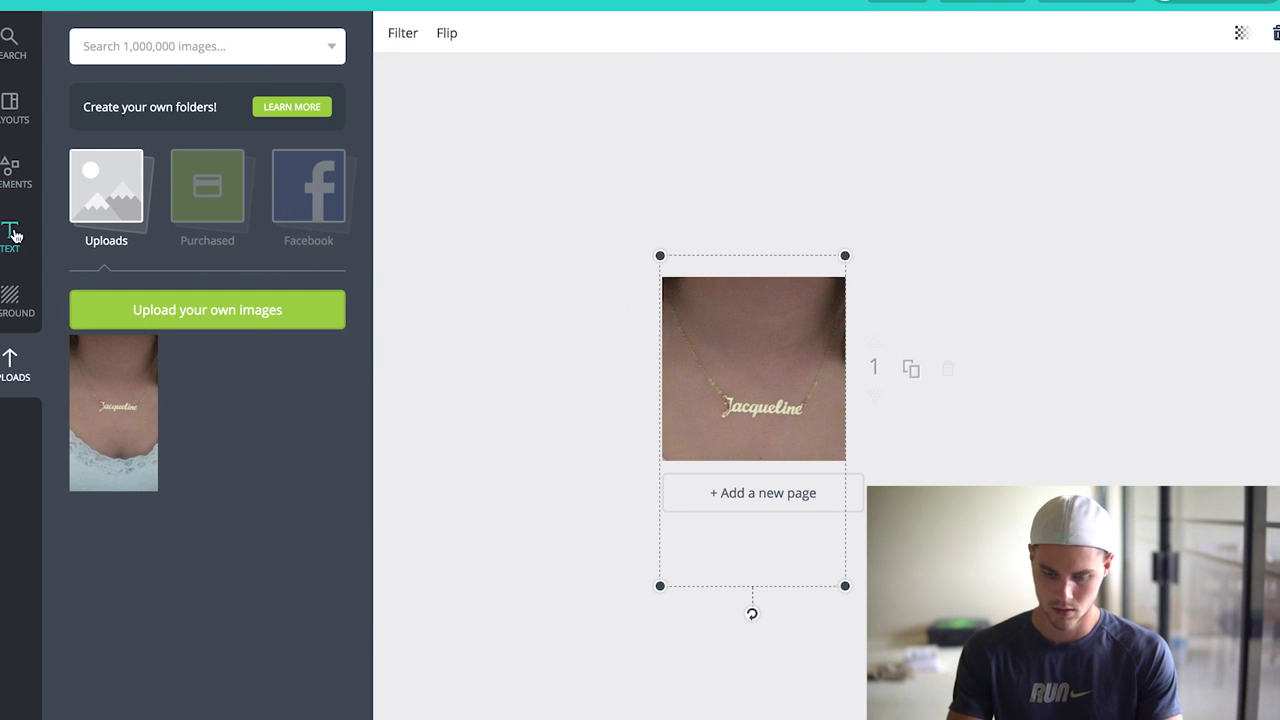
# Step: Add the DAZZLE / eau de parfum text combination above the pendant and select DAZZLE for replacing
pyautogui.click(12, 237)
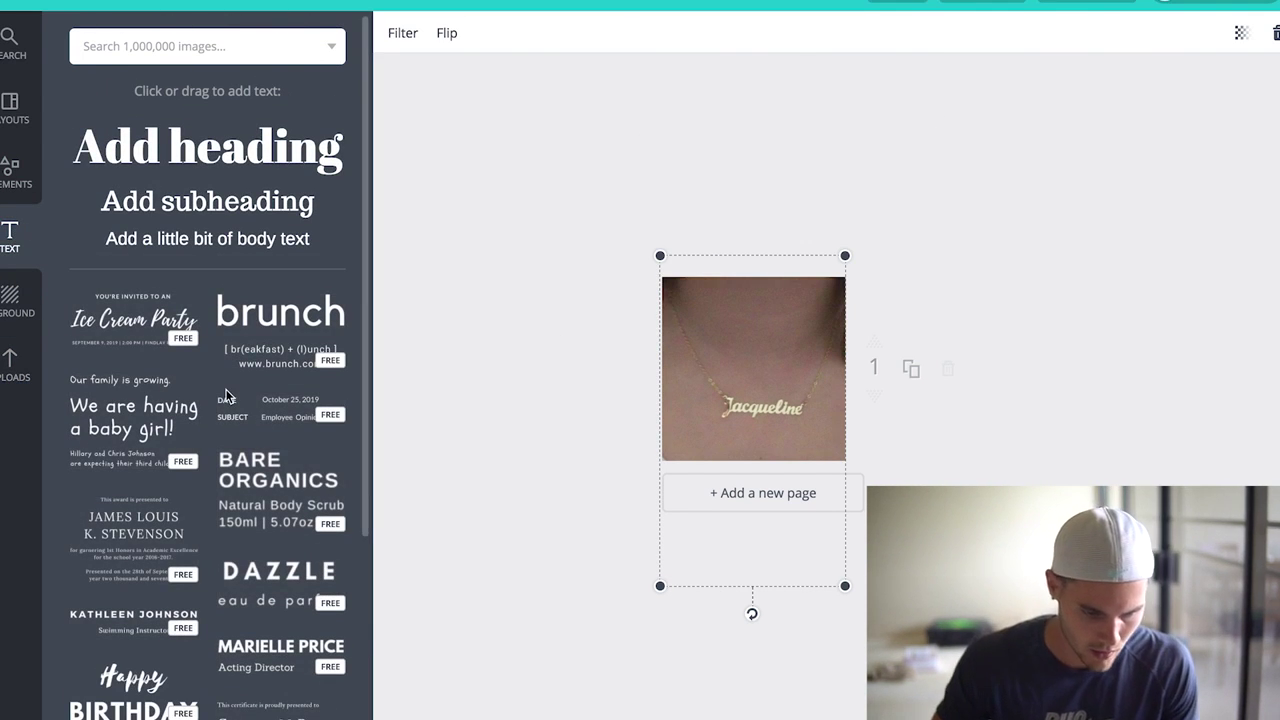
pyautogui.scroll(-3, 226, 396)
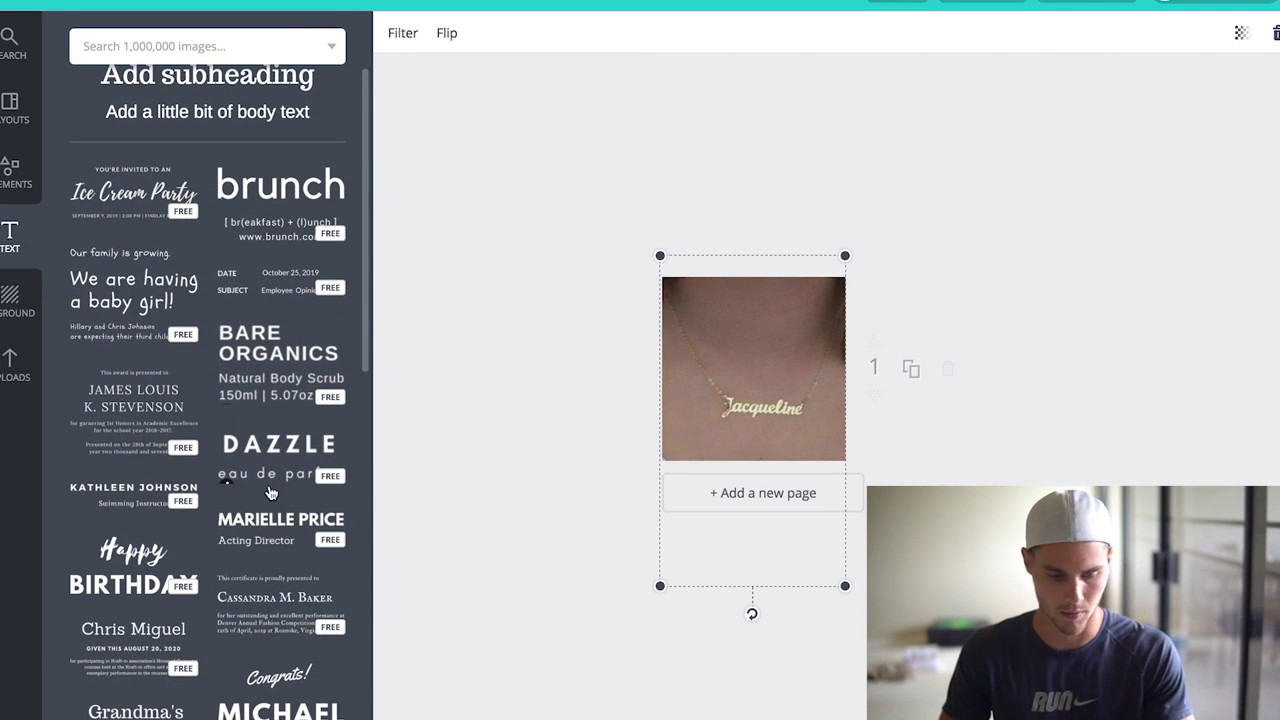
pyautogui.click(520, 380)
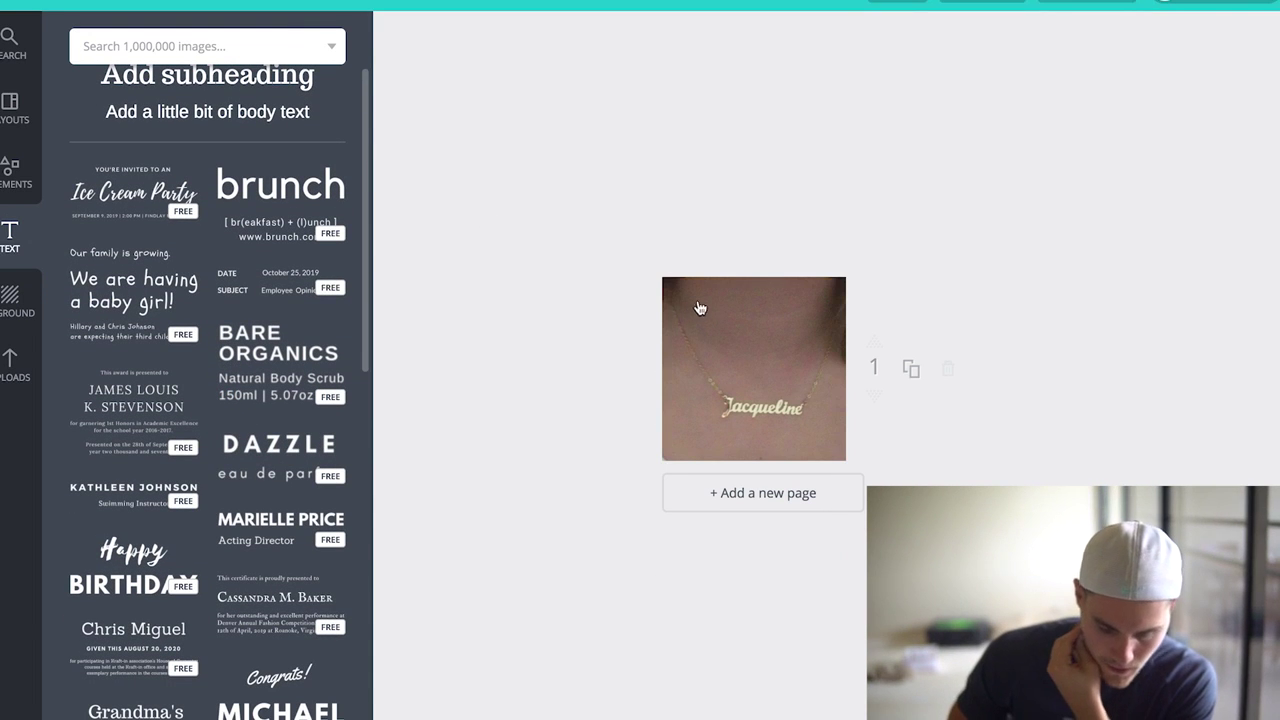
pyautogui.click(279, 445)
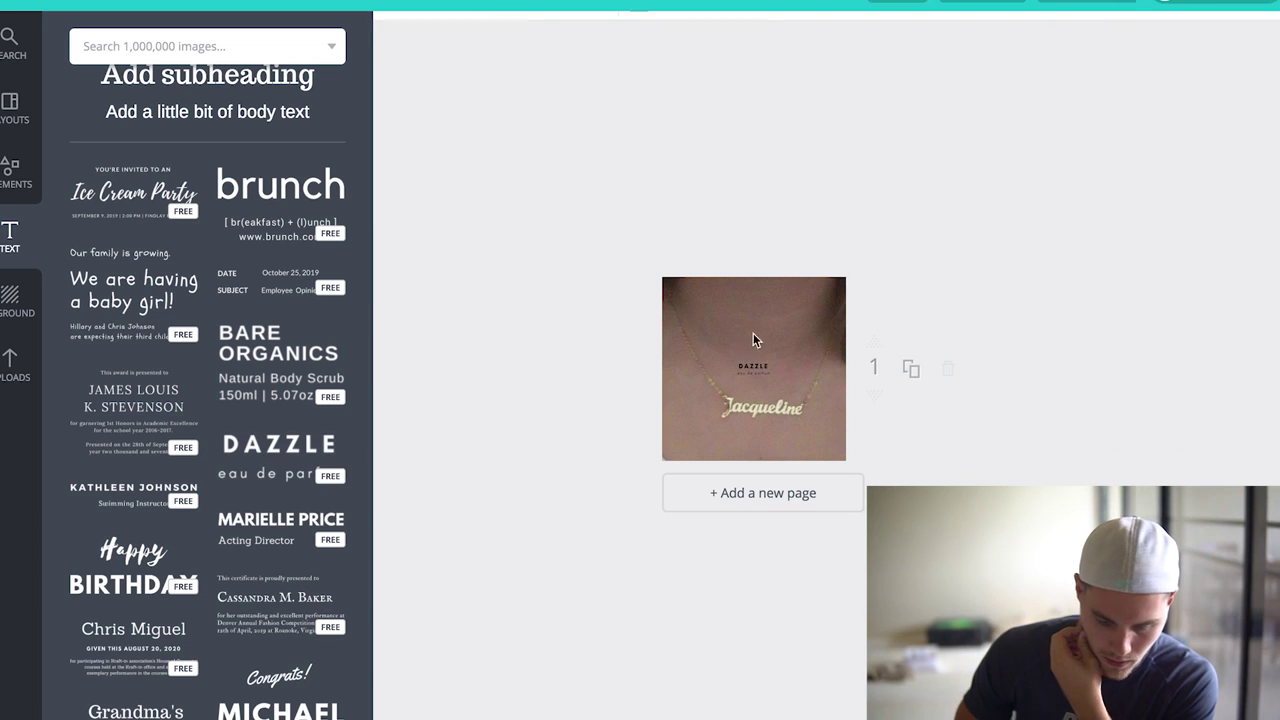
pyautogui.click(759, 367)
pyautogui.doubleClick(812, 357)
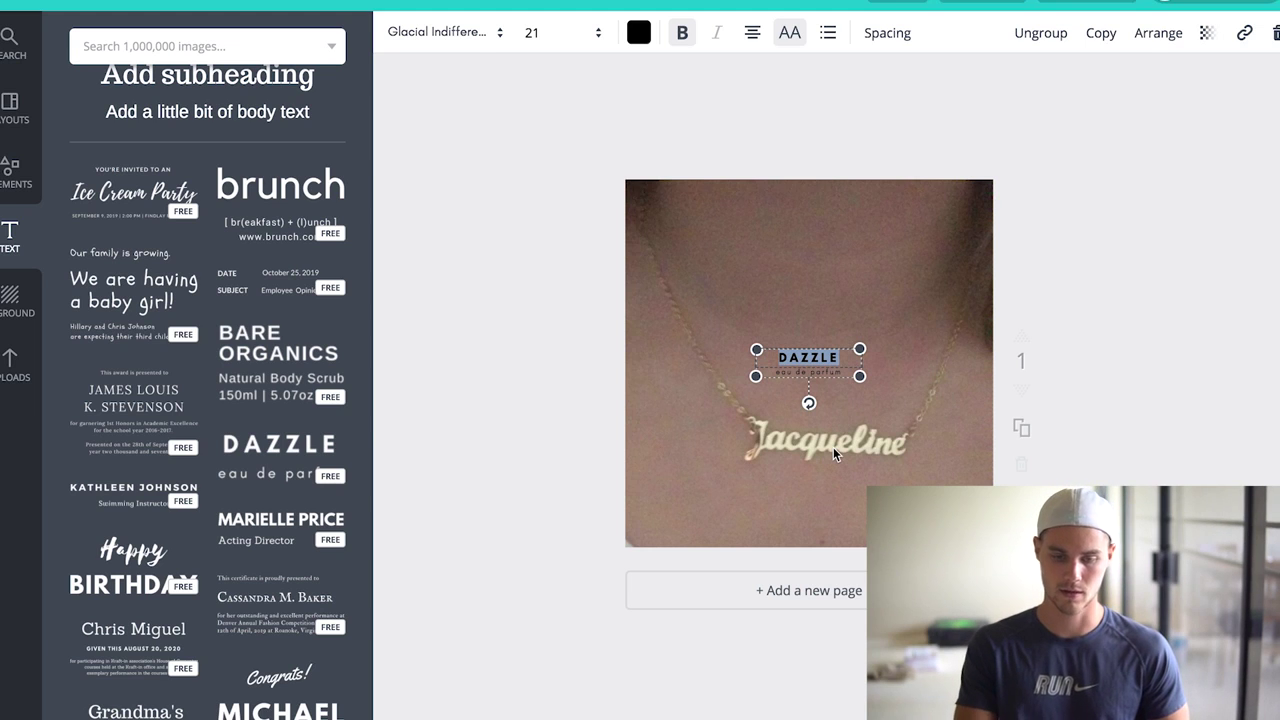
pyautogui.click(360, 4)
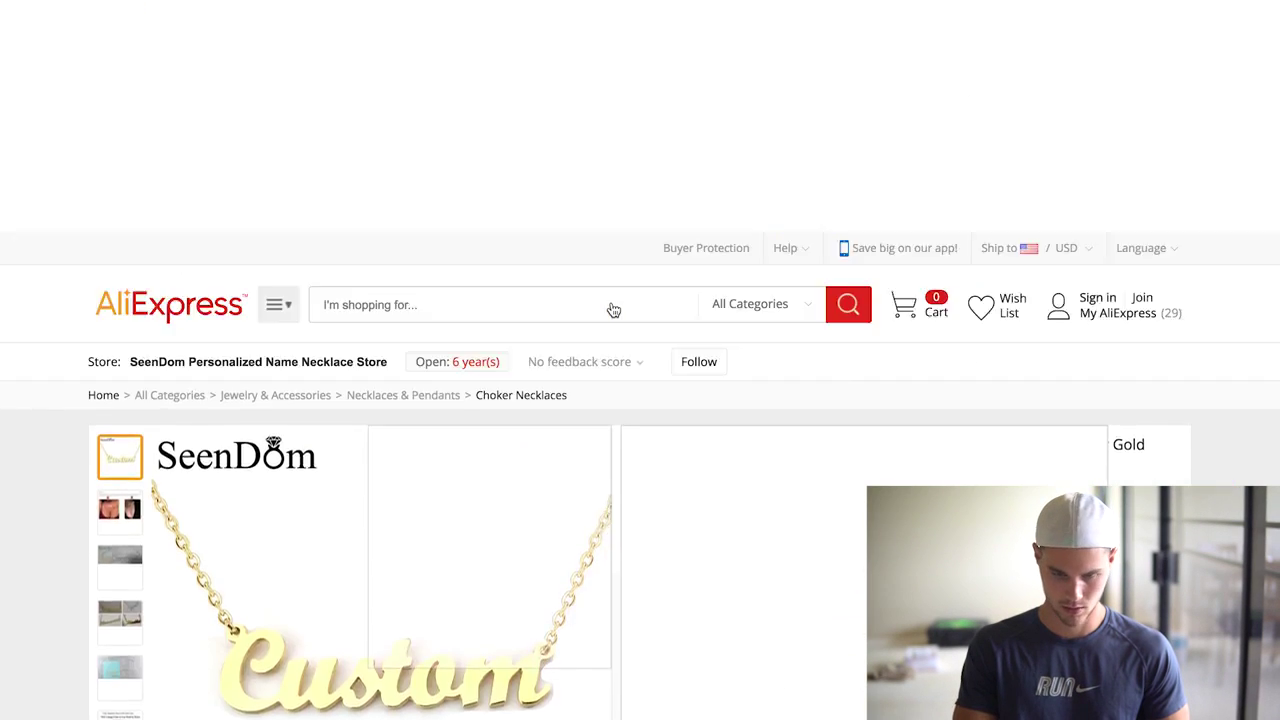
# Step: Scroll the AliExpress necklace listing, then return to the Canva design being edited
pyautogui.scroll(-3, 613, 310)
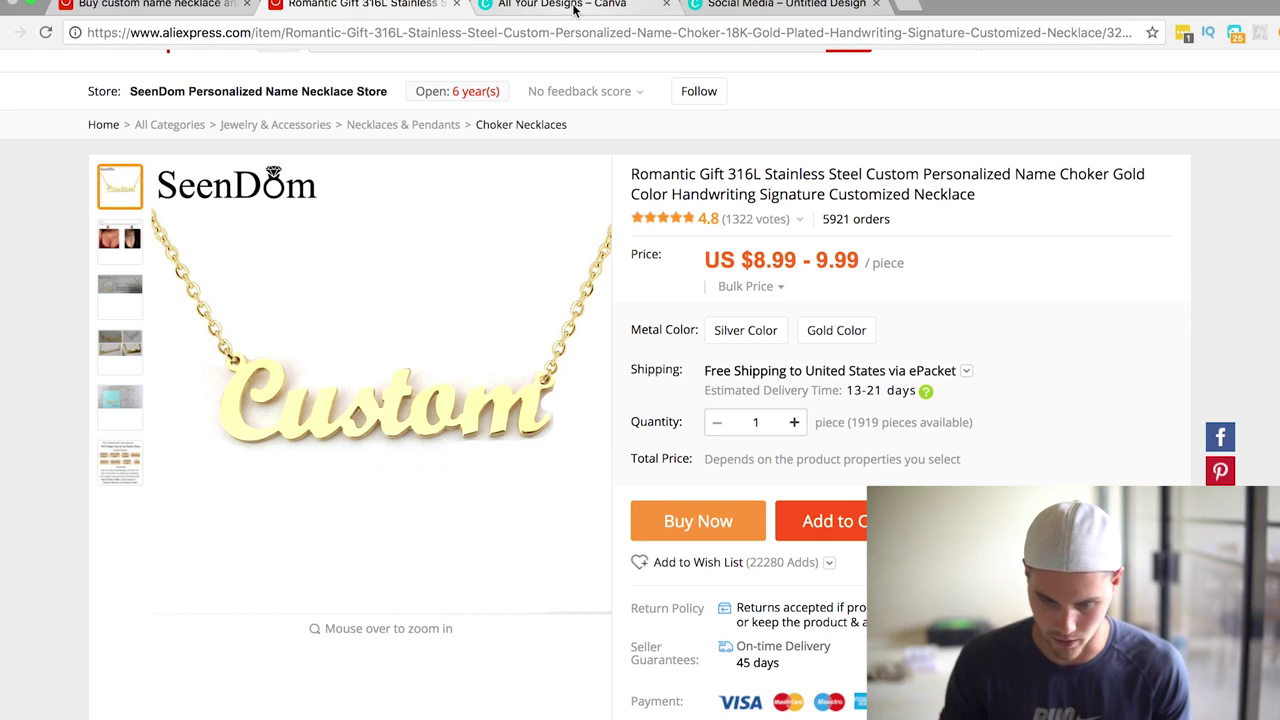
pyautogui.click(576, 8)
pyautogui.click(798, 8)
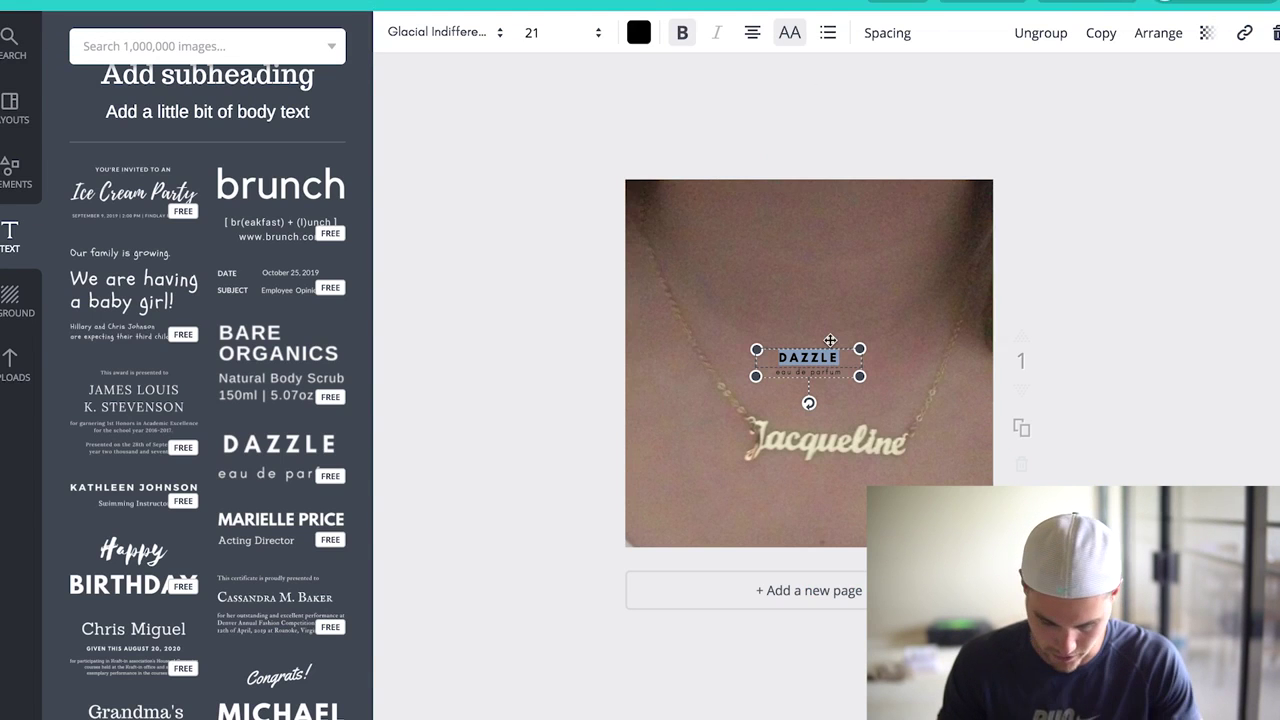
# Step: Replace DAZZLE with '100% FREE' and eau de parfum with 'TODAY ONLY!'
pyautogui.write('100')
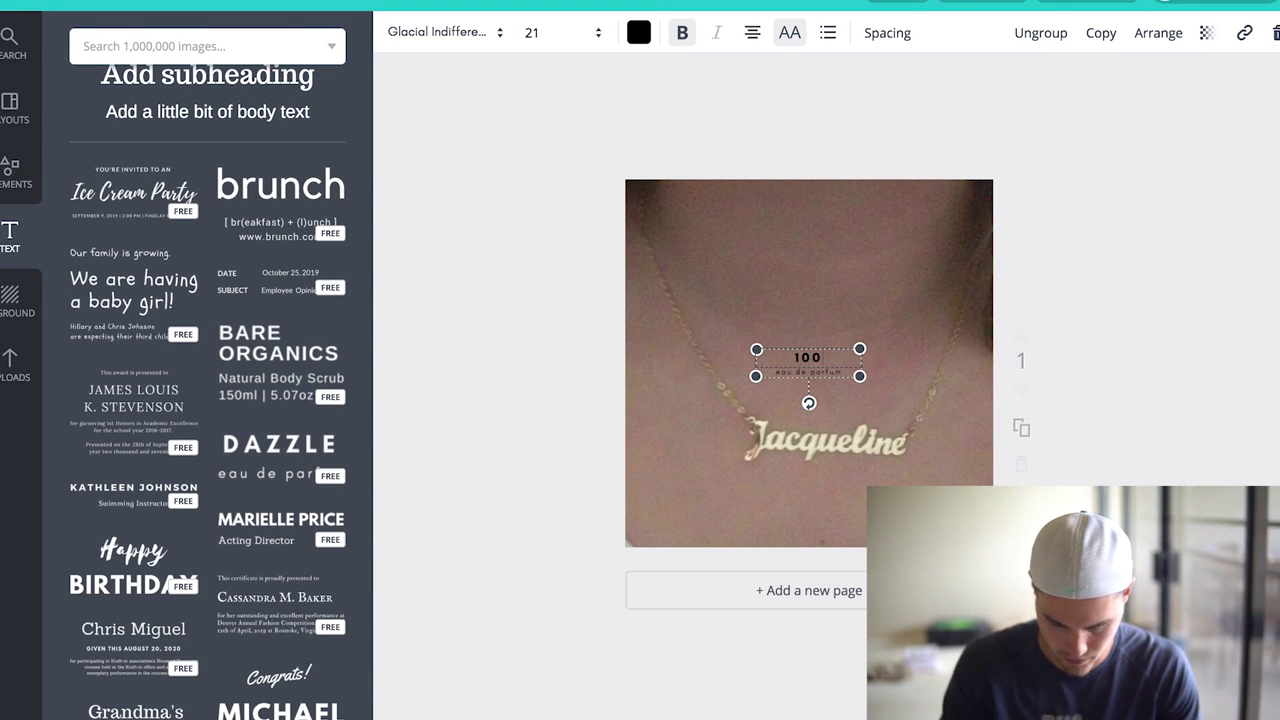
pyautogui.write('% FREE')
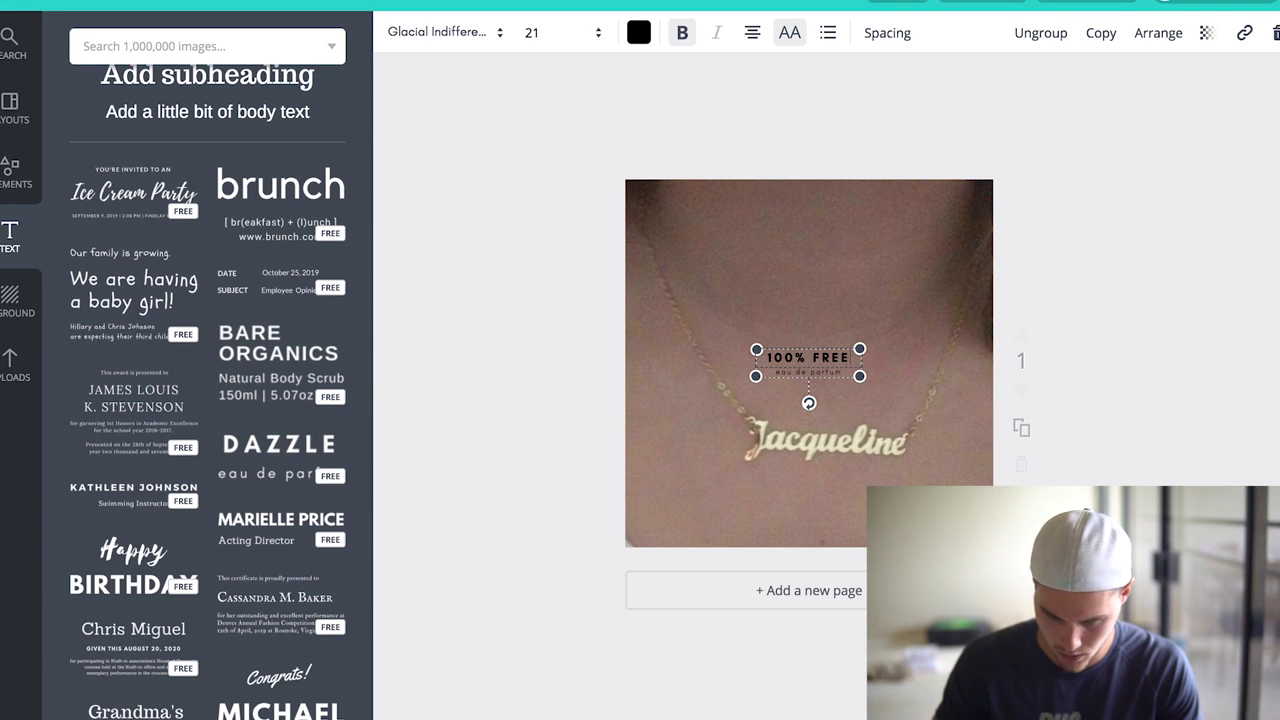
pyautogui.doubleClick(803, 373)
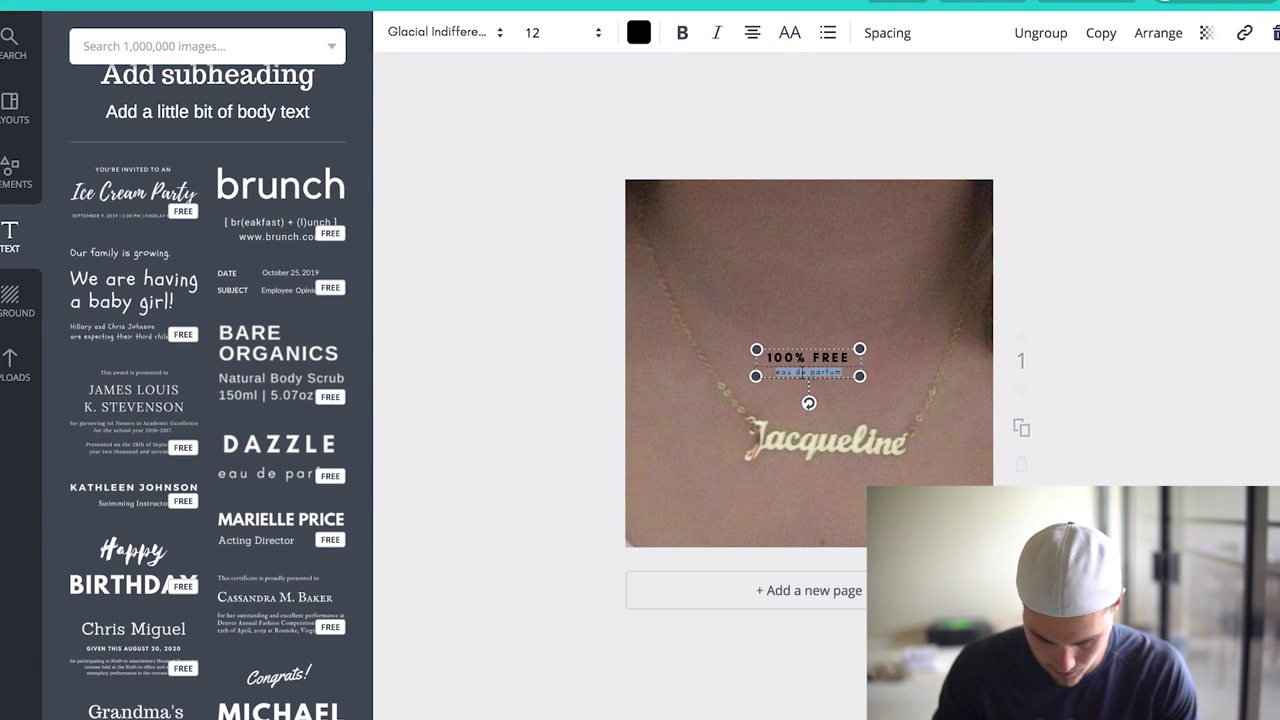
pyautogui.write('TODAY ONLY!')
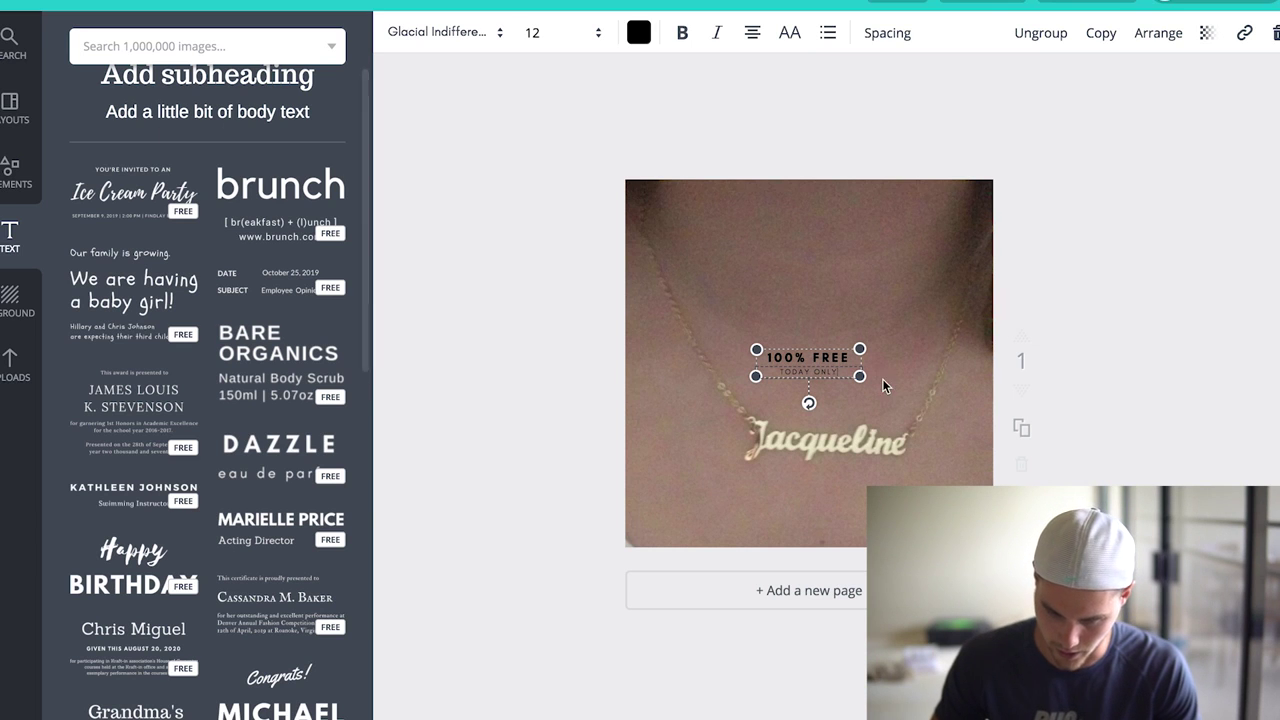
# Step: Make the TODAY ONLY line white
pyautogui.tripleClick(808, 371)
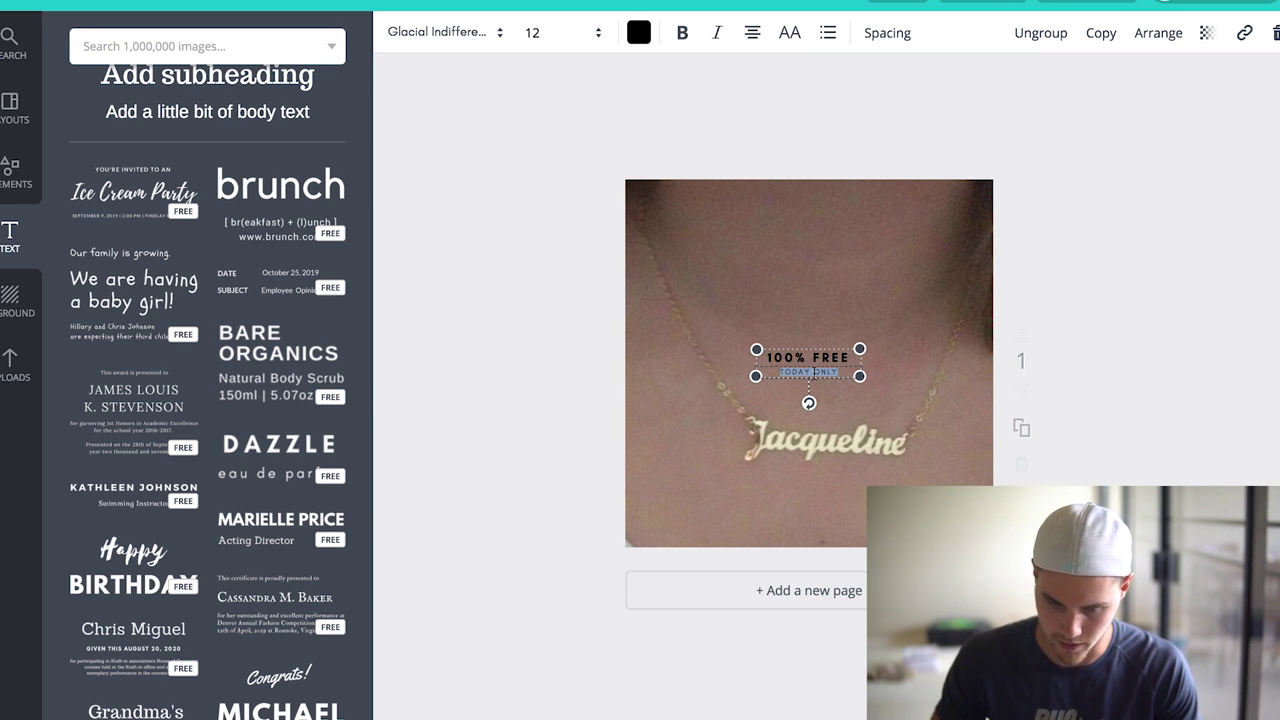
pyautogui.click(638, 32)
pyautogui.click(800, 285)
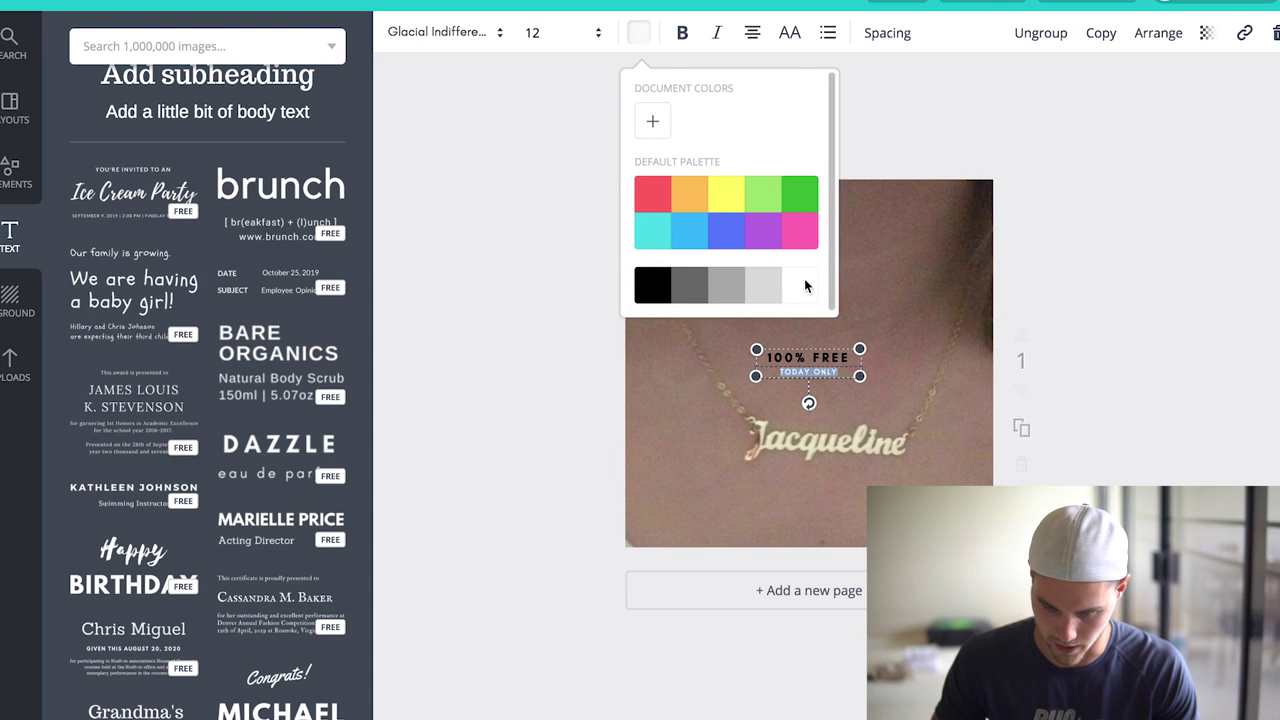
# Step: Make the 100% FREE line red and enlarge the text block
pyautogui.tripleClick(815, 357)
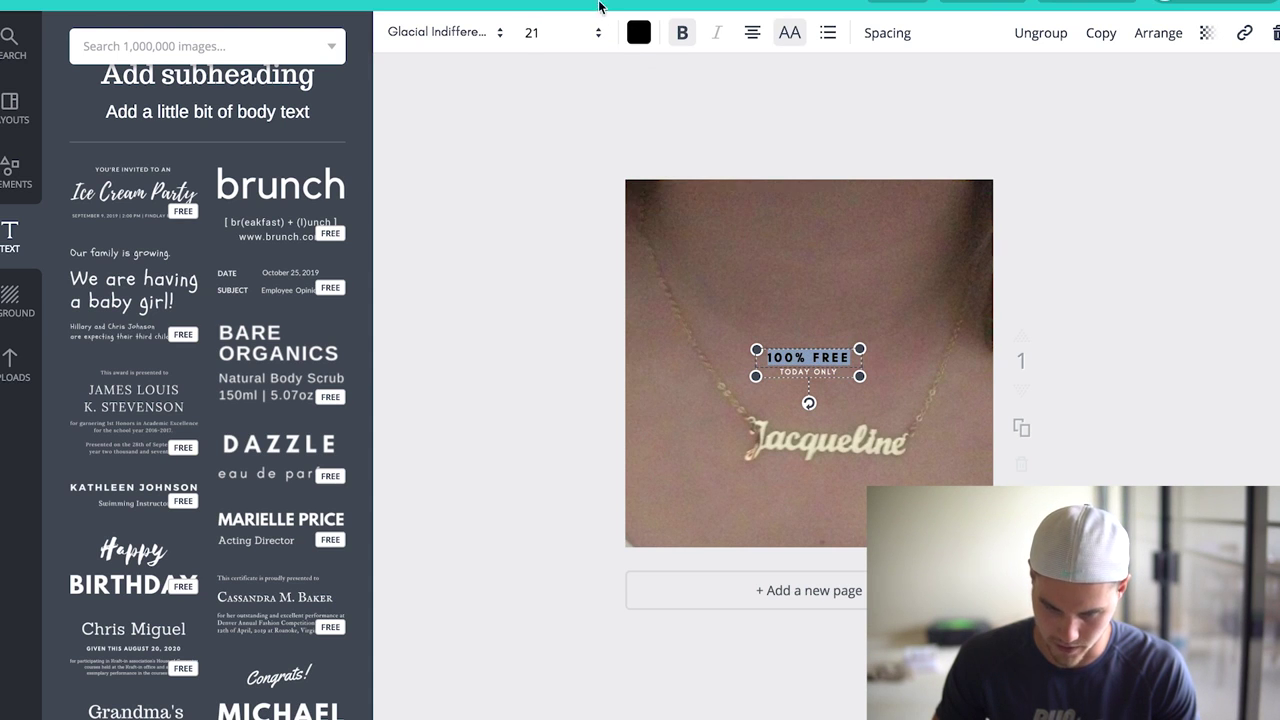
pyautogui.click(640, 34)
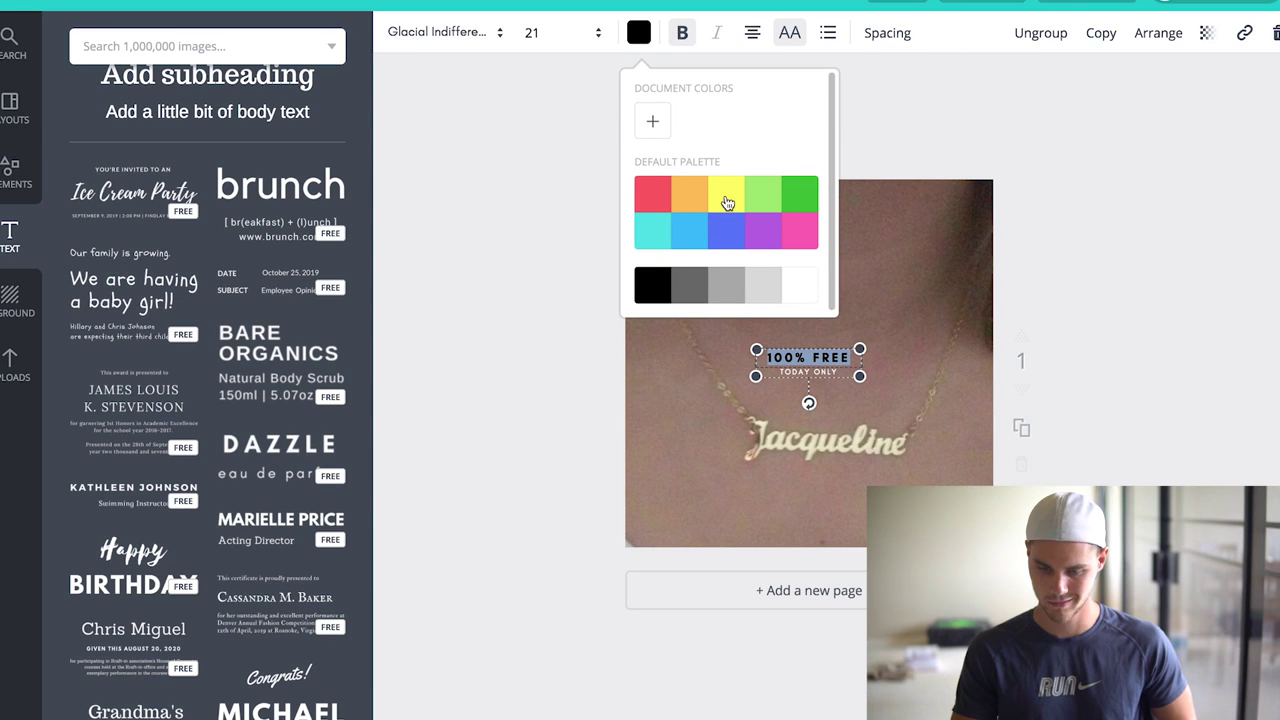
pyautogui.click(803, 203)
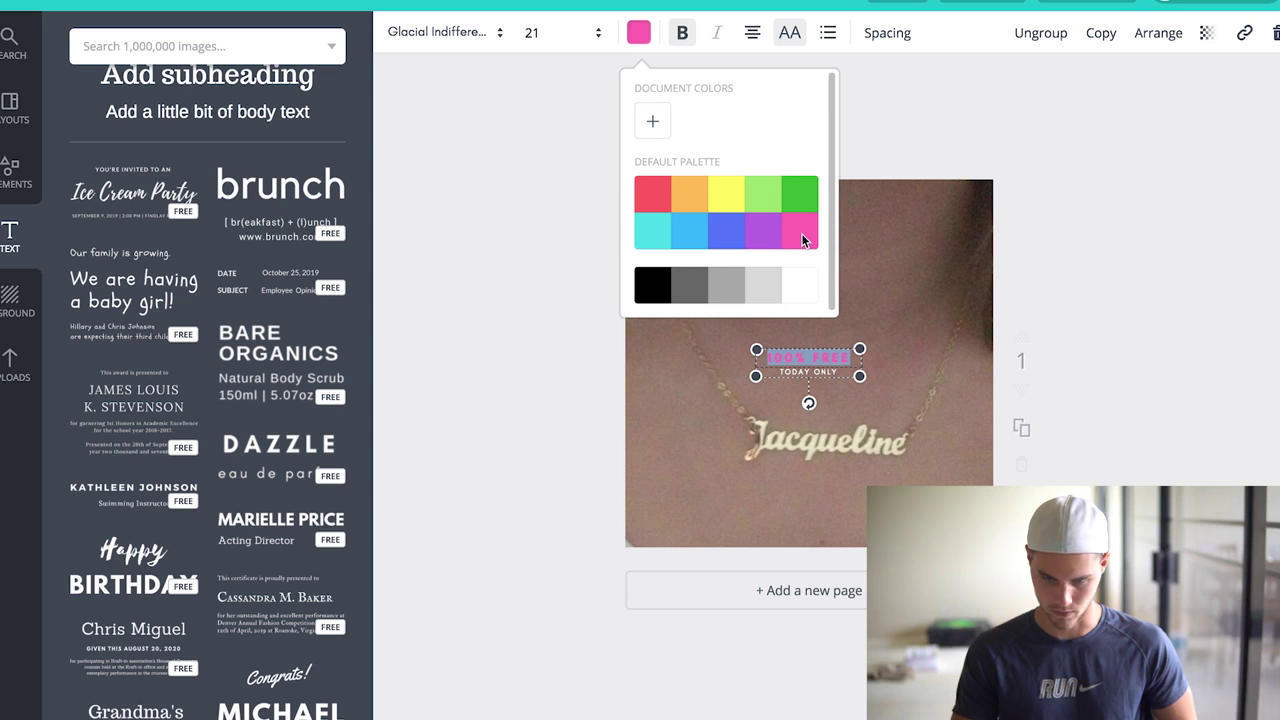
pyautogui.click(645, 187)
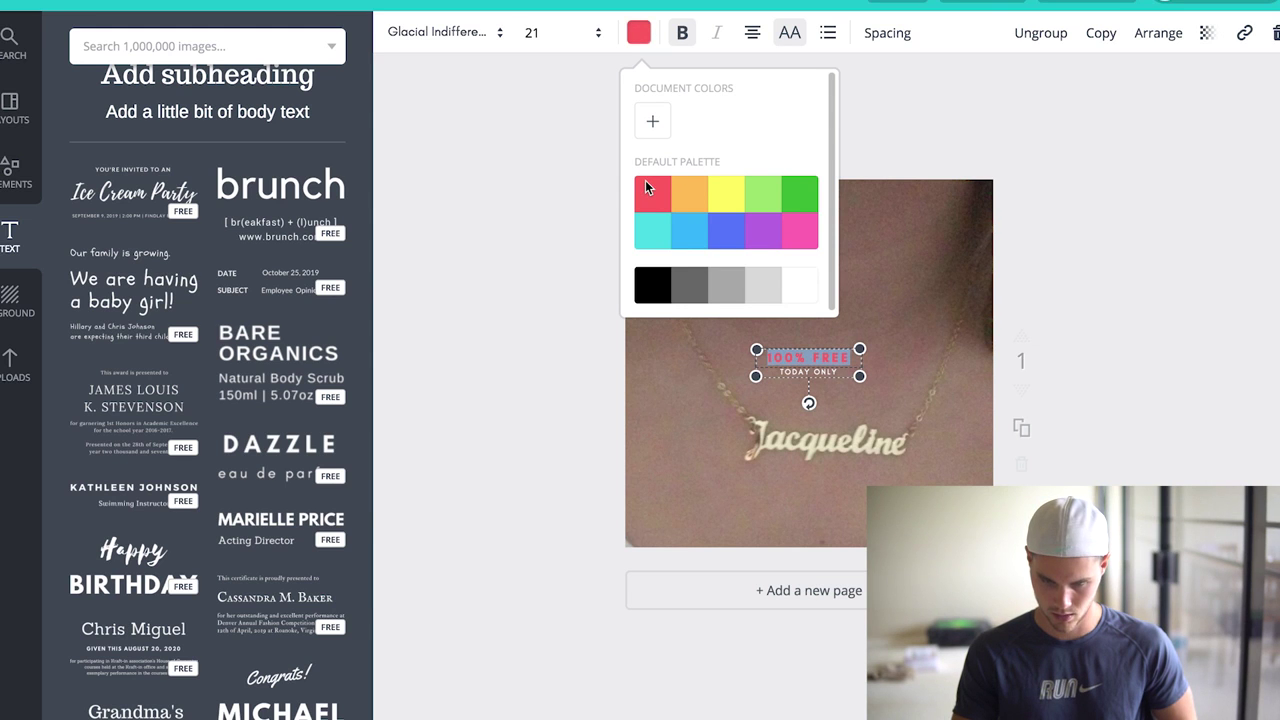
pyautogui.click(561, 213)
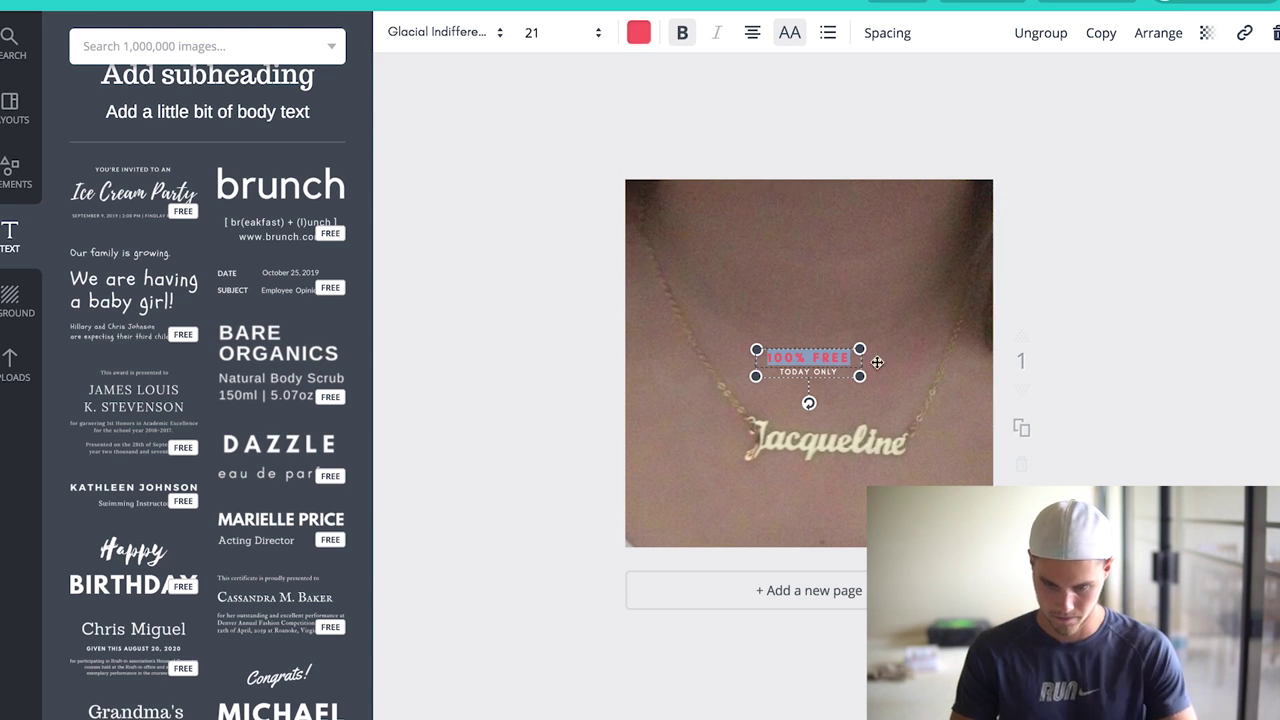
pyautogui.moveTo(860, 377); pyautogui.dragTo(964, 337)
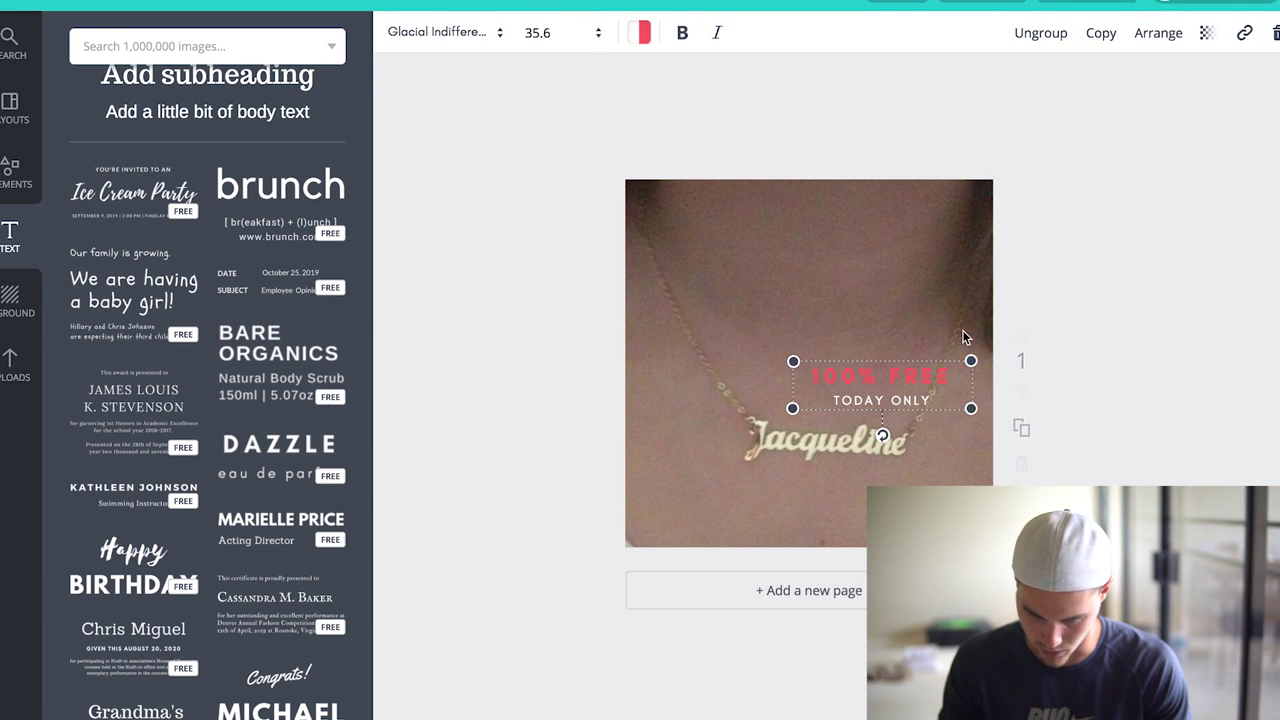
# Step: Move the 100% FREE / TODAY ONLY text into the photo's top-right corner, clear of the pendant
pyautogui.moveTo(909, 377); pyautogui.dragTo(747, 221)
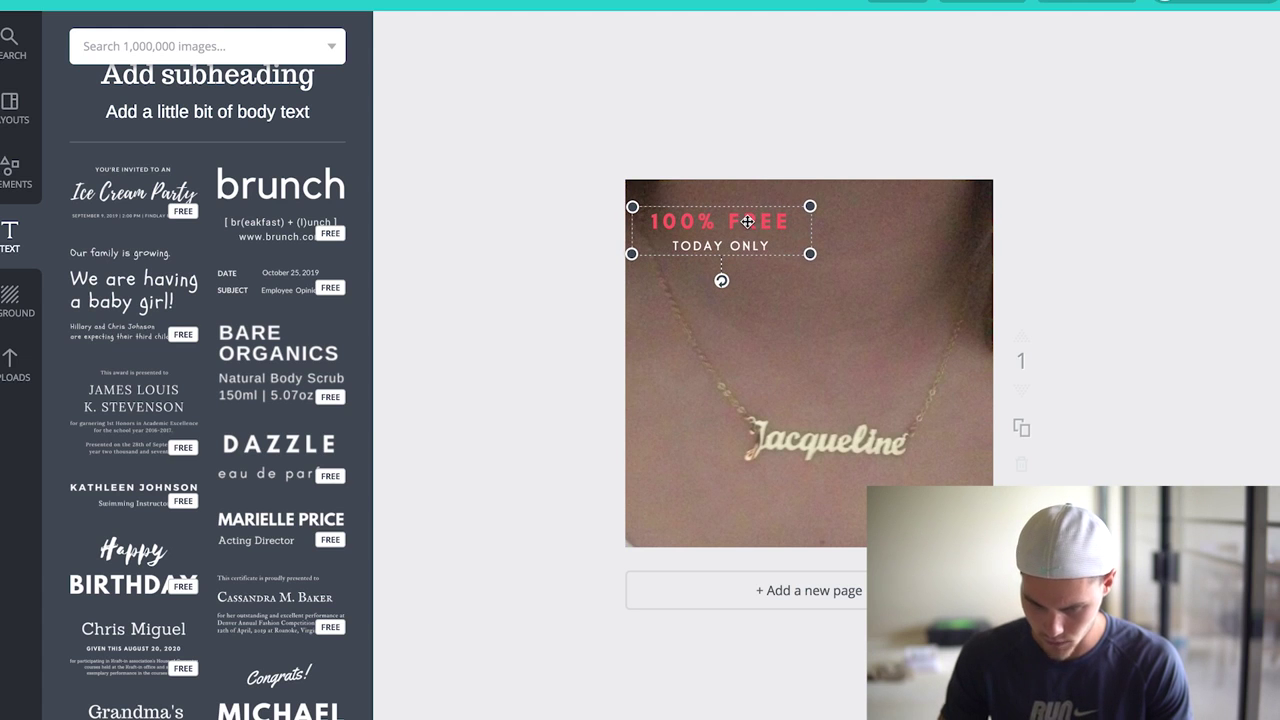
pyautogui.click(1134, 114)
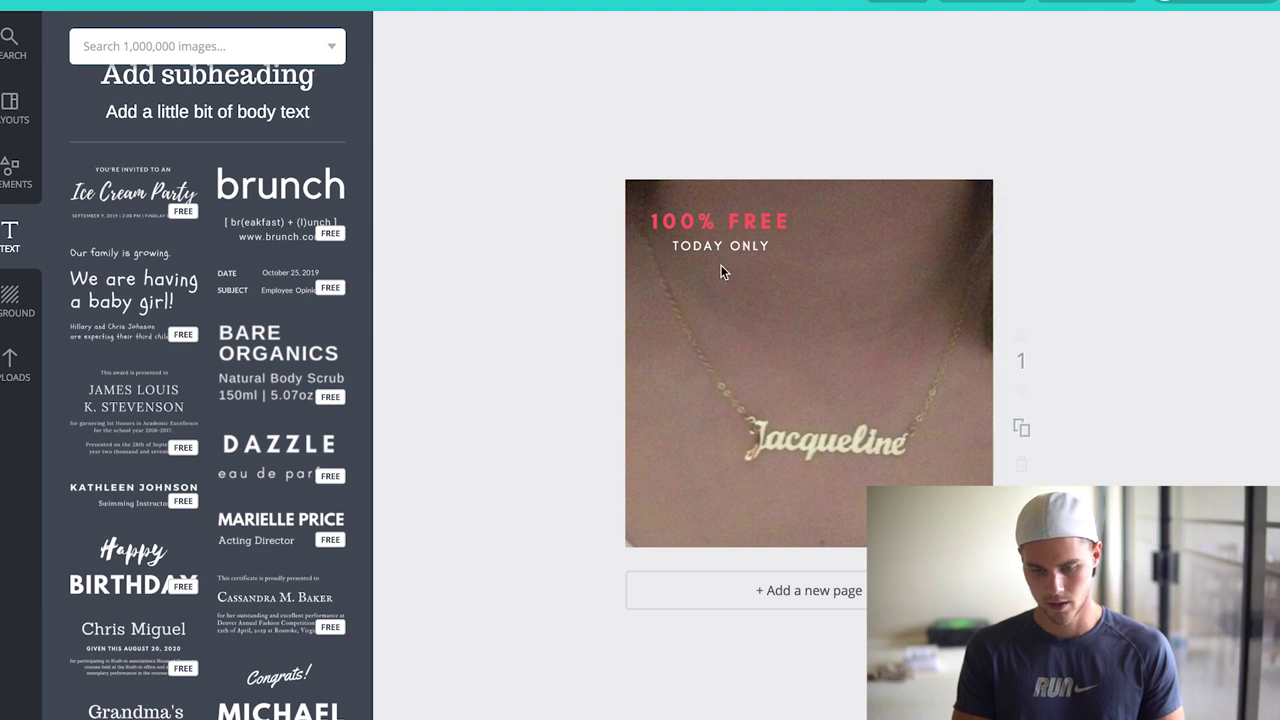
pyautogui.moveTo(748, 228); pyautogui.dragTo(930, 228)
pyautogui.click(1034, 244)
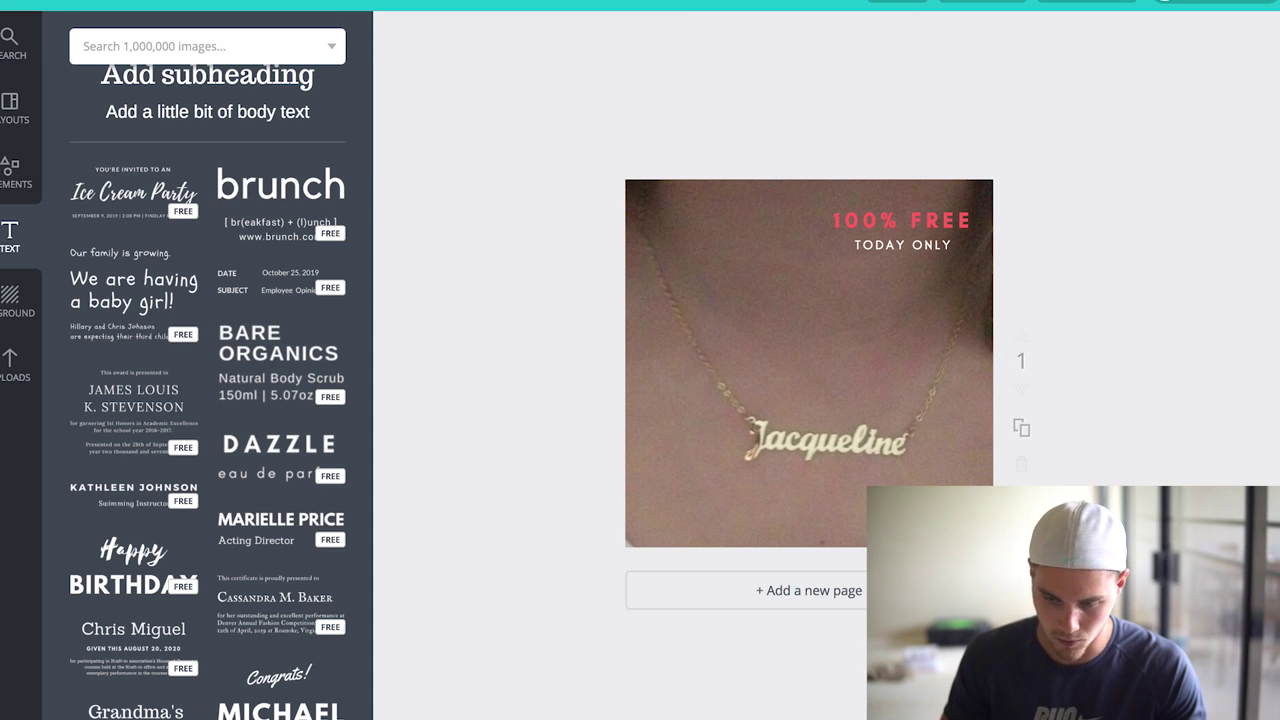
# Step: Switch back to the AliExpress SeenDom necklace product page
pyautogui.click(396, 10)
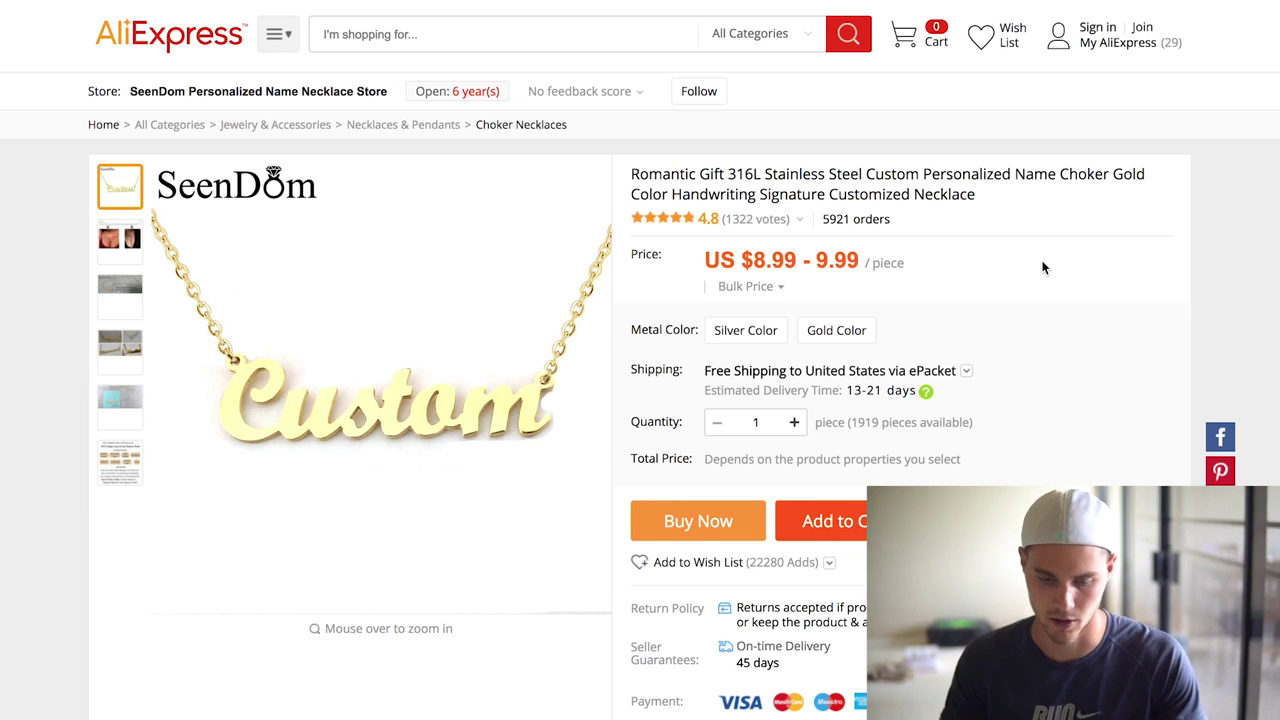
# Step: Search AliExpress for 'paw print necklaces' and sort the results by orders
pyautogui.click(512, 48)
pyautogui.write('paw')
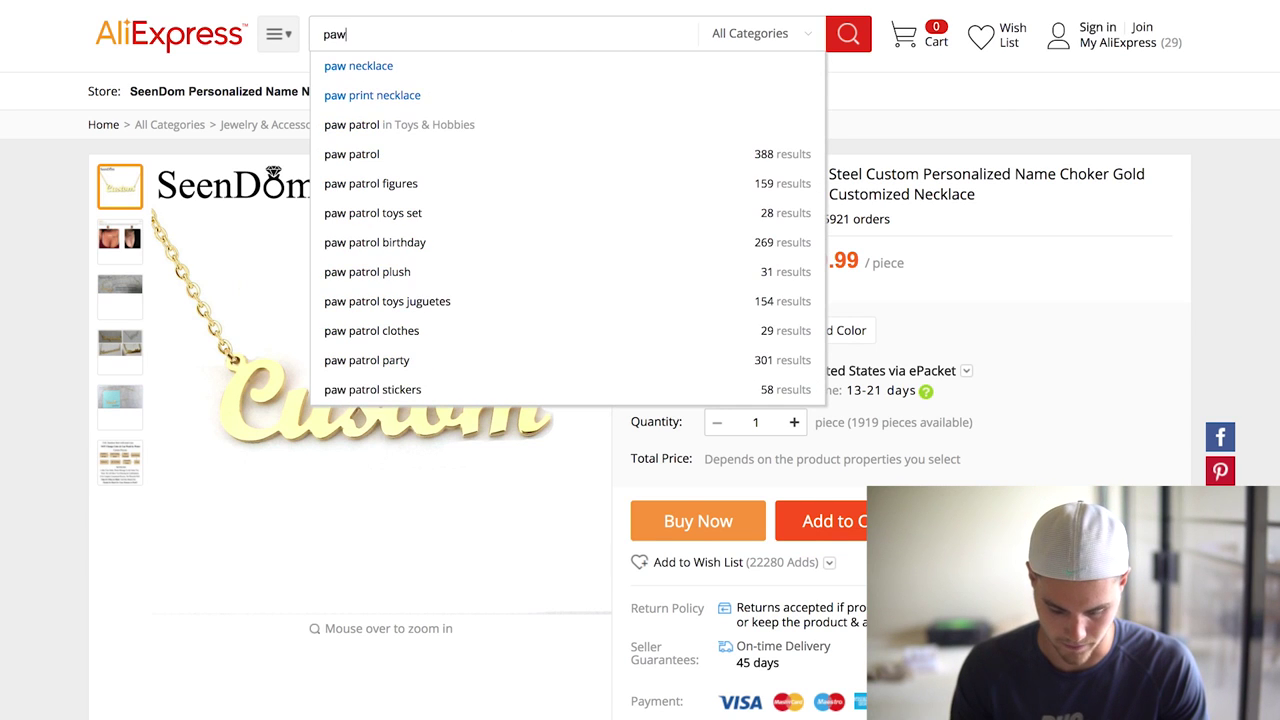
pyautogui.write(' print neck')
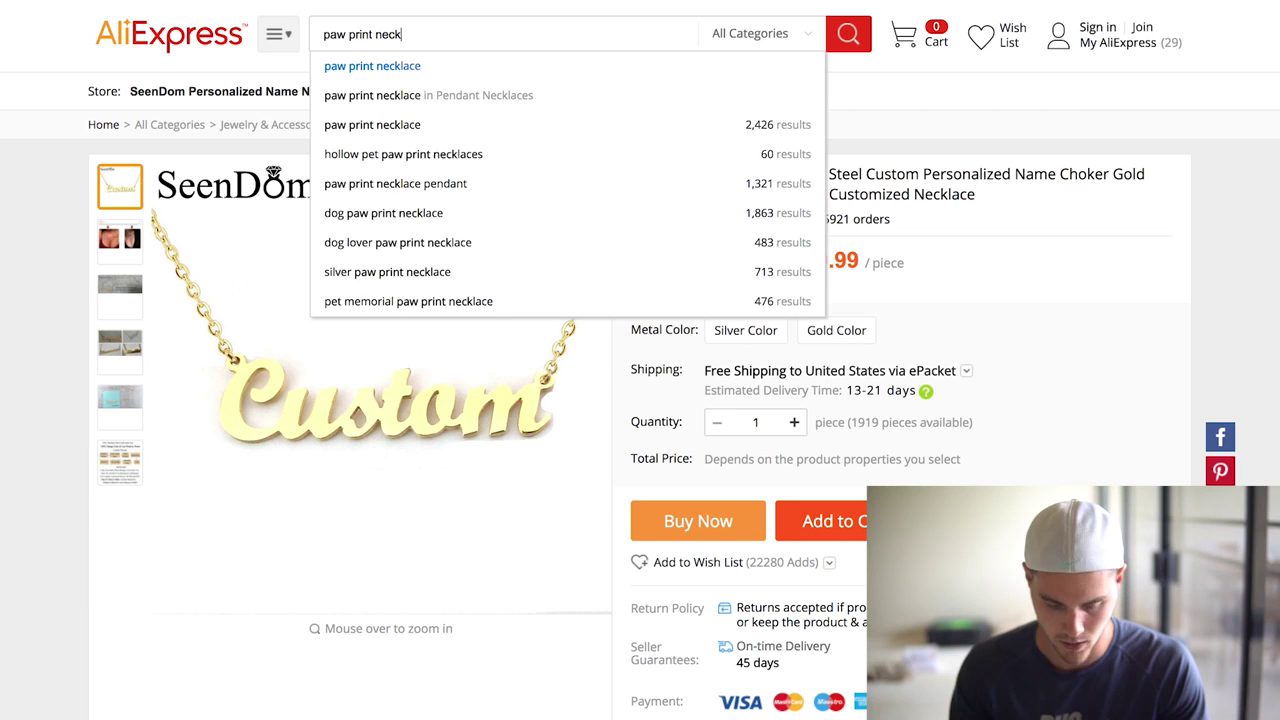
pyautogui.write('laces')
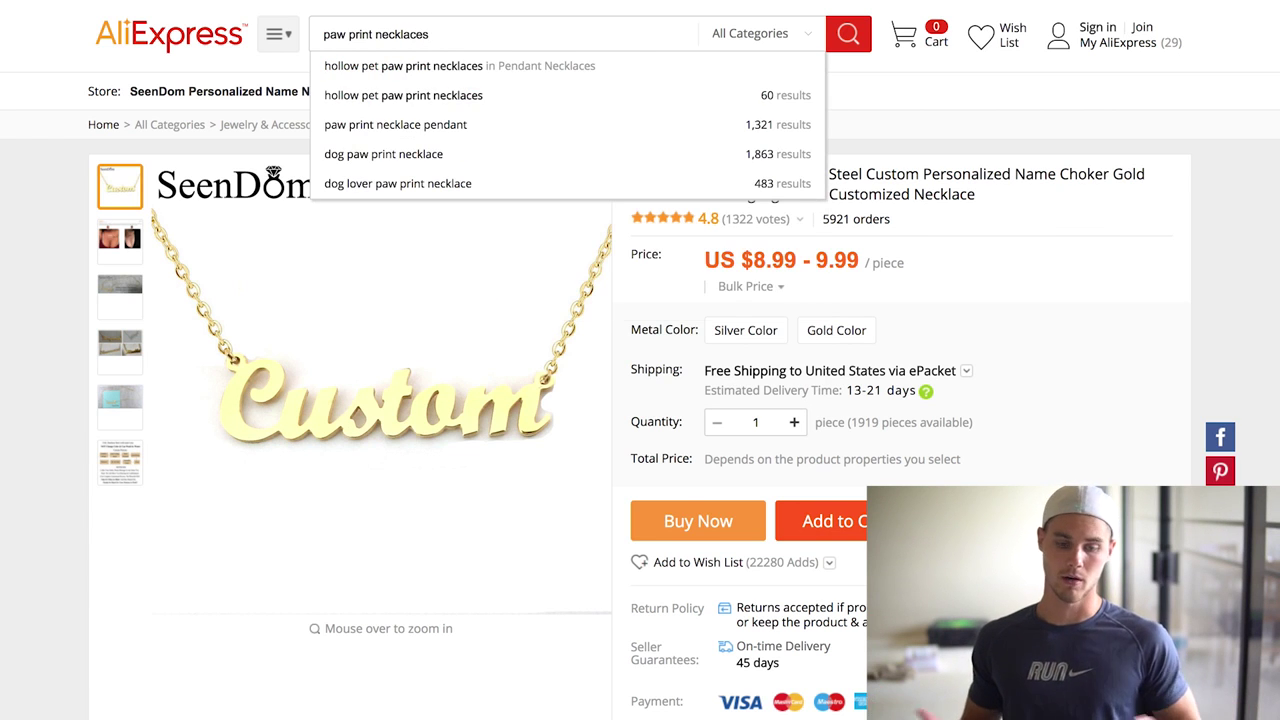
pyautogui.press('Return')
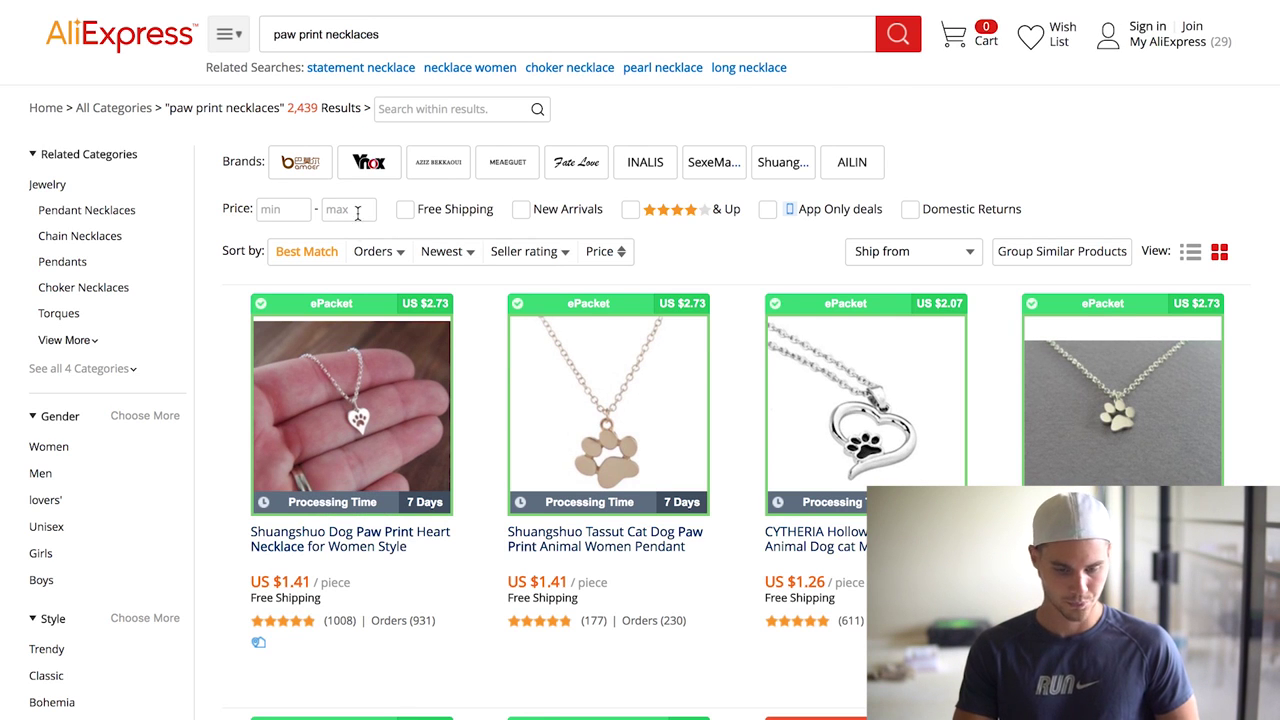
pyautogui.click(370, 252)
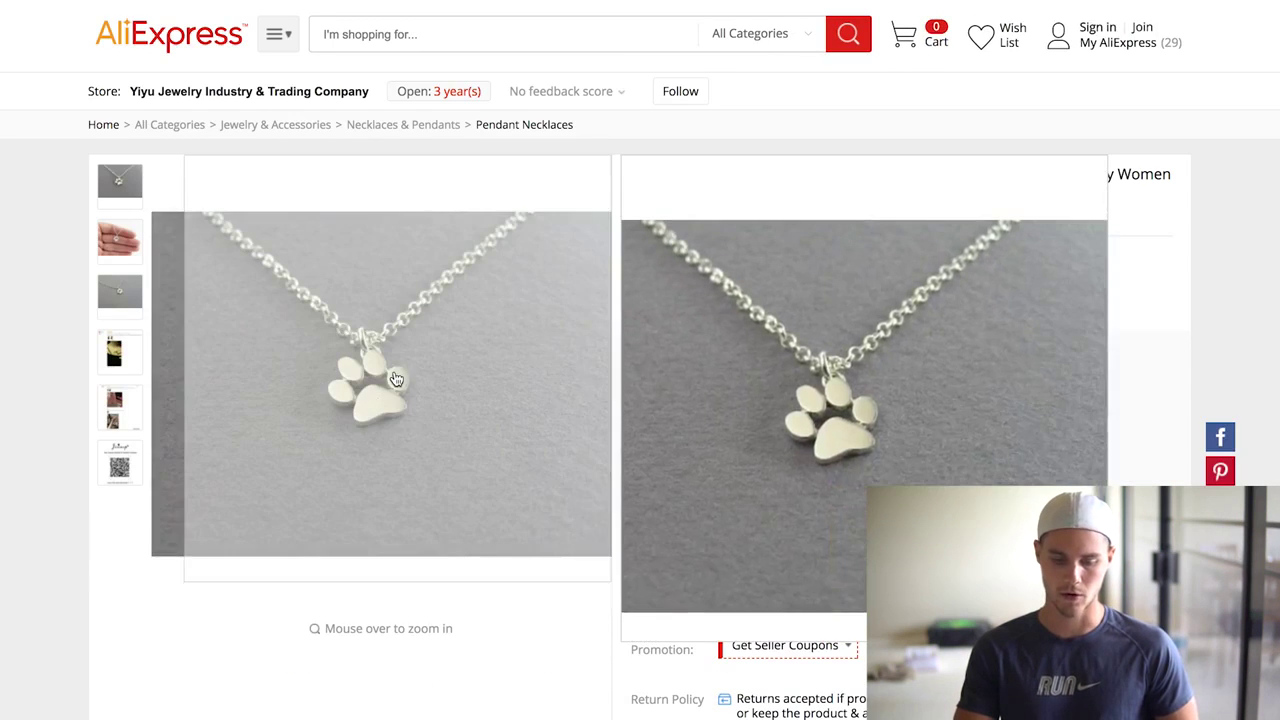
pyautogui.scroll(-1, 1094, 307)
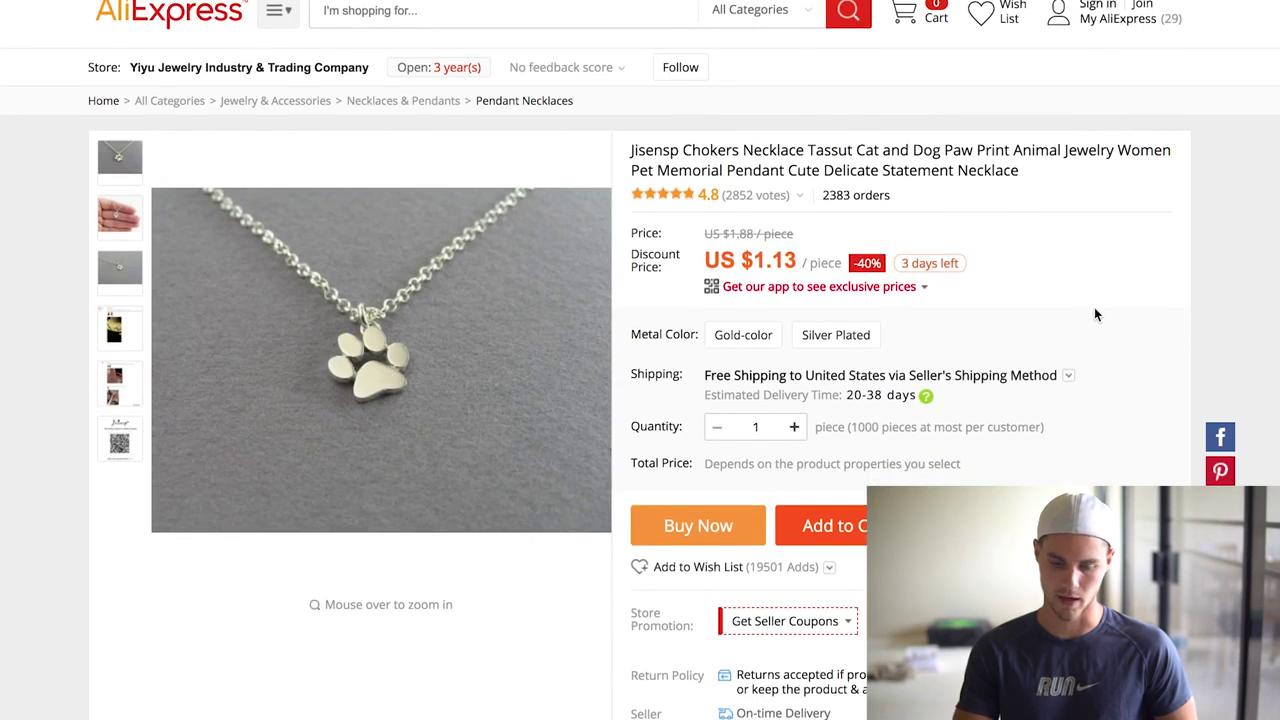
# Step: Open the Jisensp necklace's Feedback and filter to With Pictures reviews, browsing the photos
pyautogui.scroll(-5, 1094, 307)
pyautogui.click(553, 418)
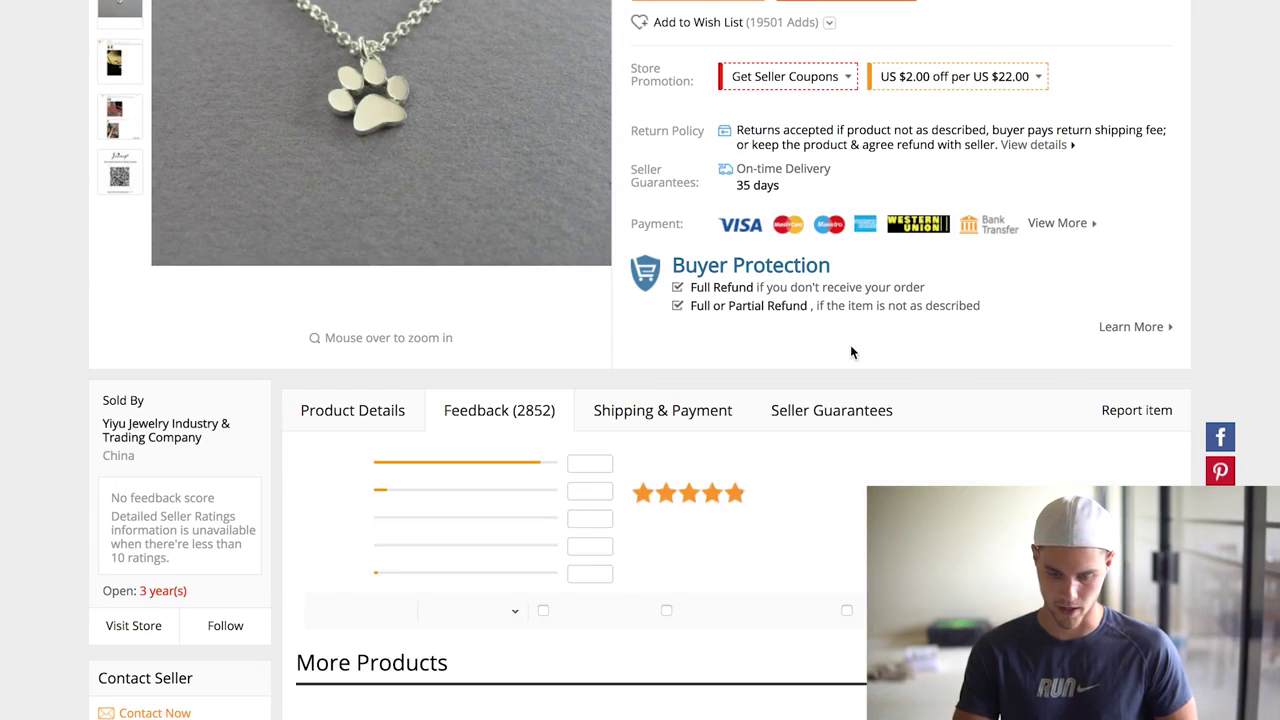
pyautogui.scroll(-3, 850, 344)
pyautogui.click(543, 454)
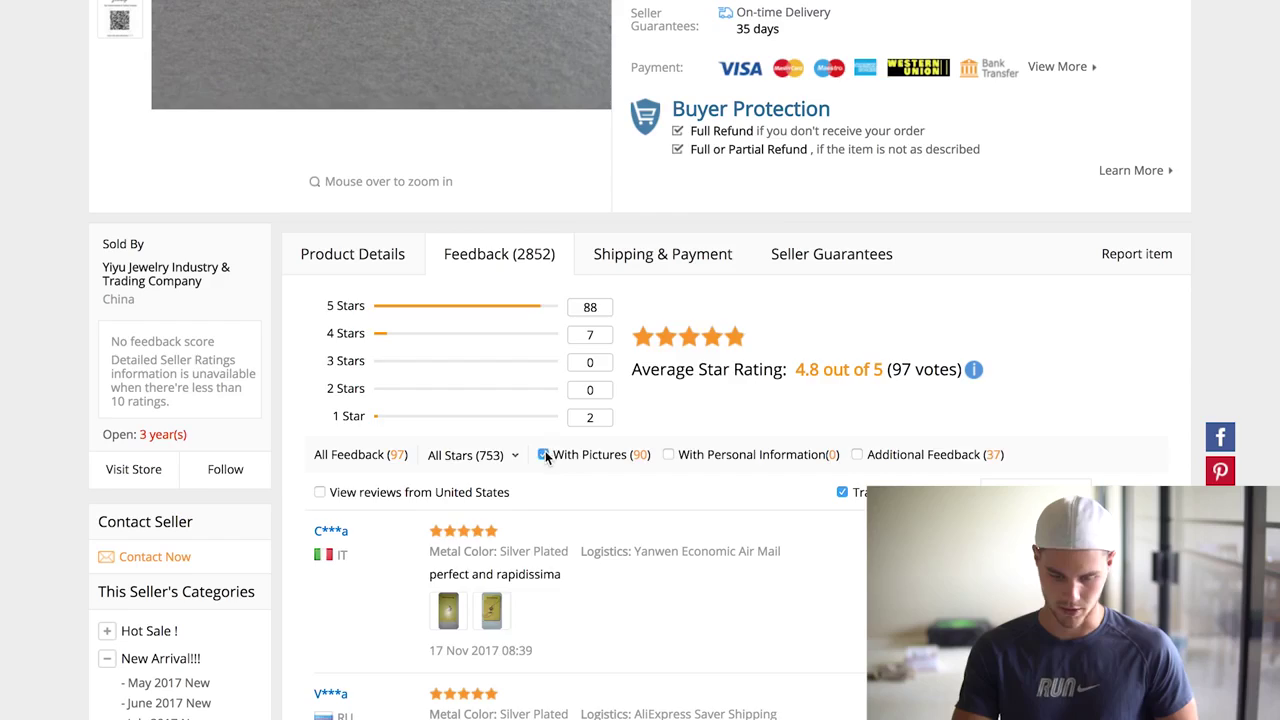
pyautogui.scroll(-2, 783, 451)
pyautogui.scroll(-7, 783, 450)
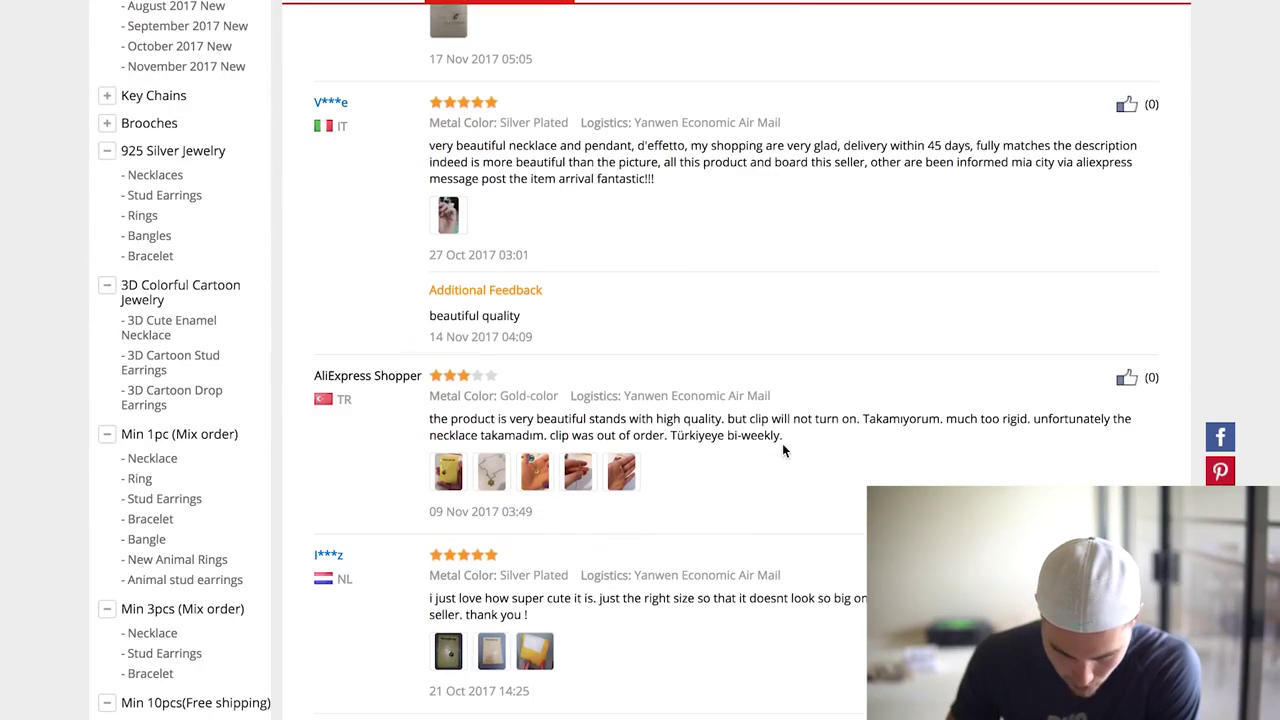